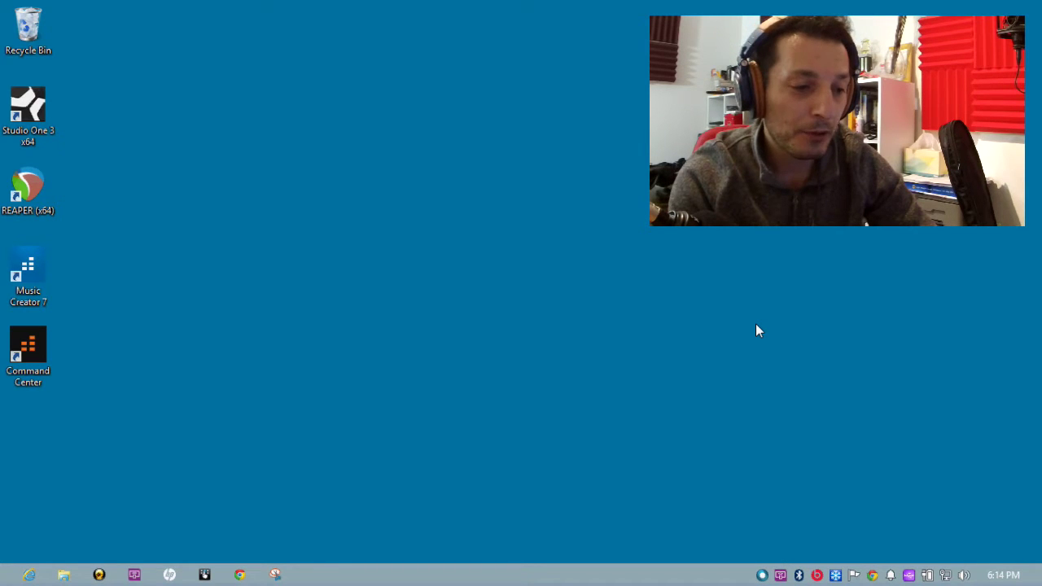
# - Review the playback and recording devices in the Windows sound settings
pyautogui.rightClick(966, 578)
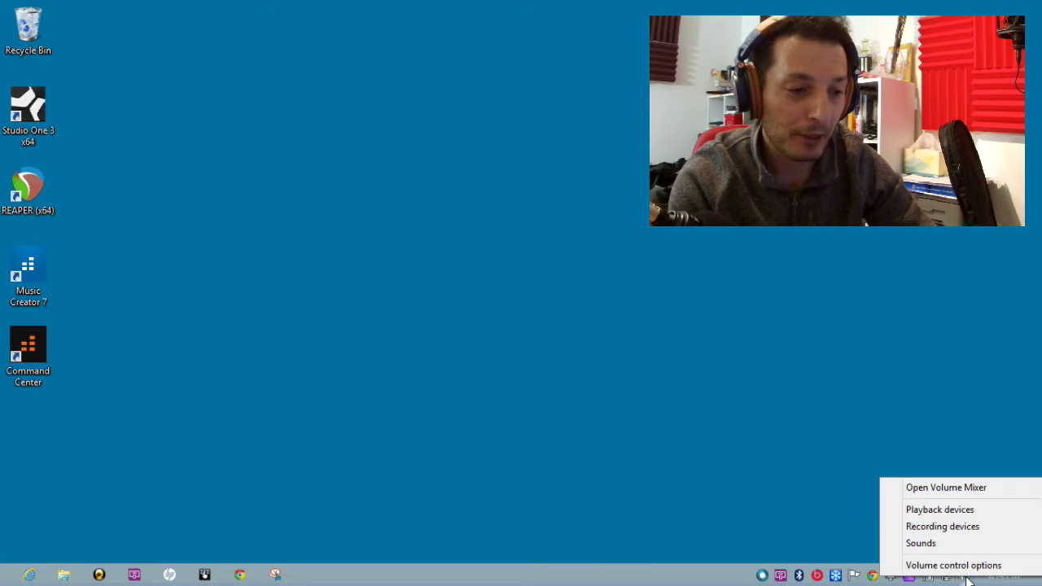
pyautogui.click(945, 510)
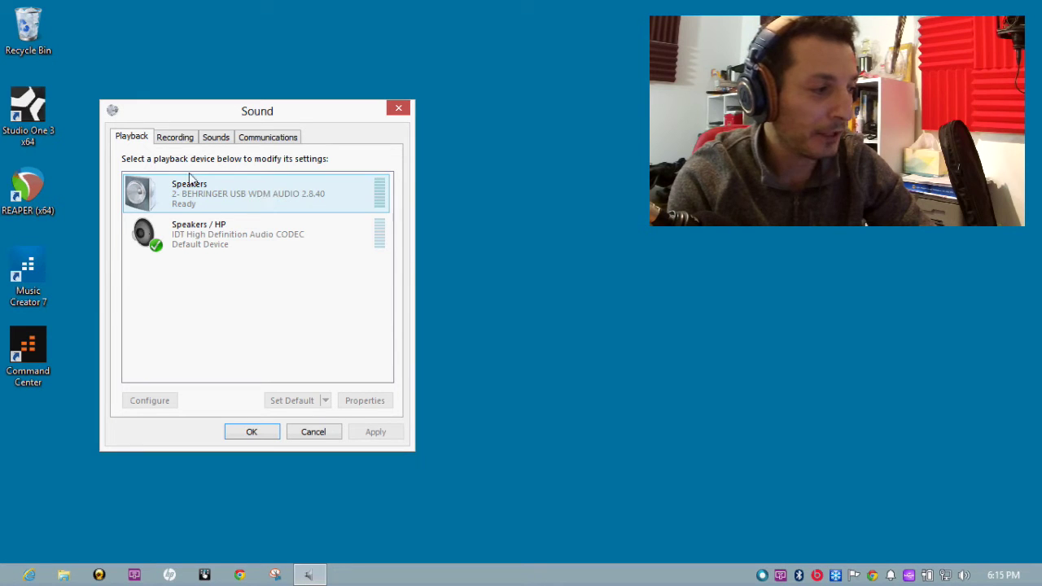
pyautogui.click(176, 137)
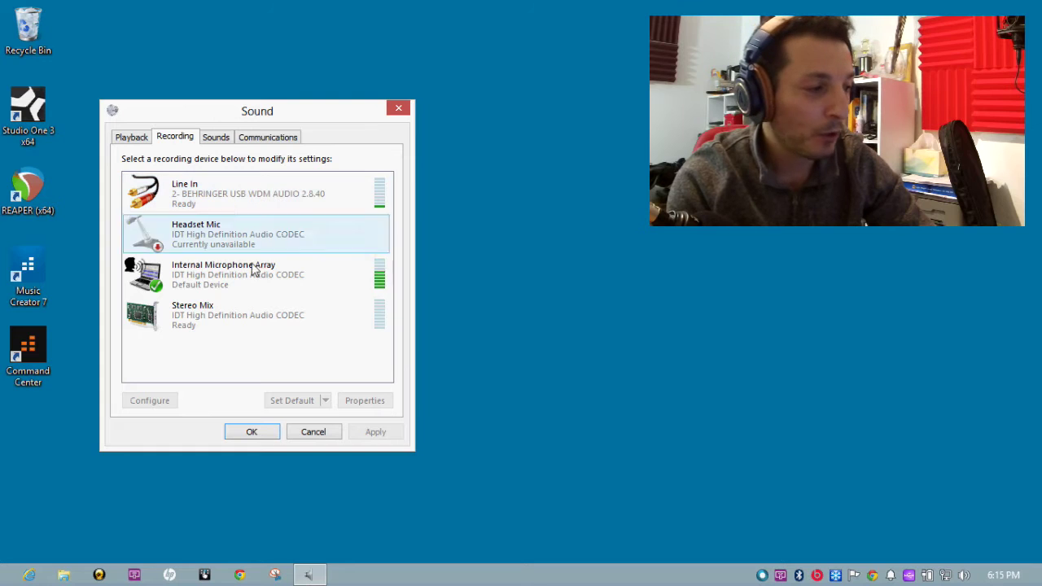
pyautogui.click(252, 432)
# - Launch Music Creator 7 and dismiss its Quick Start window
pyautogui.doubleClick(31, 273)
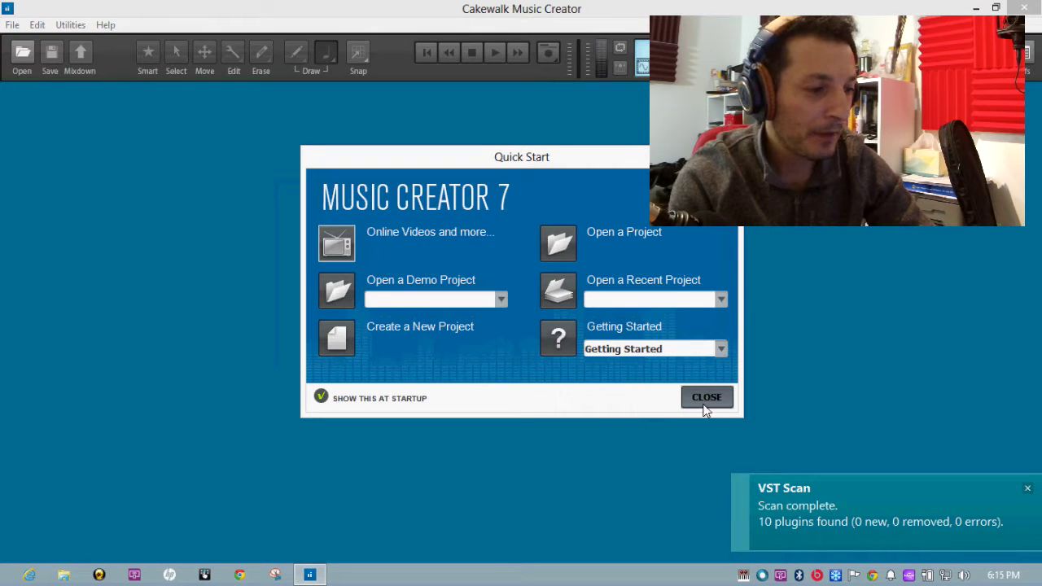
pyautogui.click(707, 398)
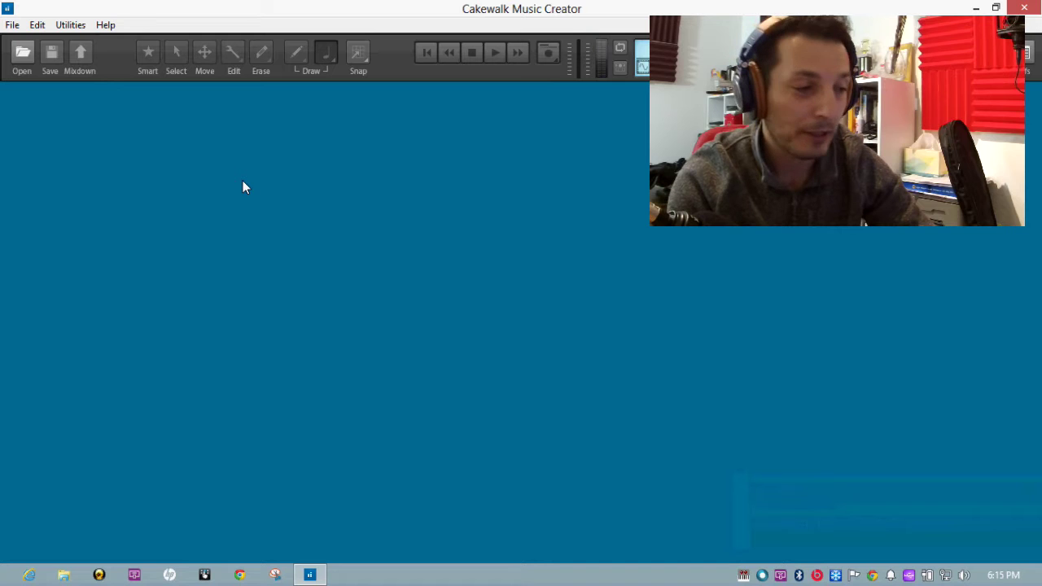
# - Review the enabled audio devices, the driver settings and the reported ASIO latencies in the preferences
pyautogui.click(37, 25)
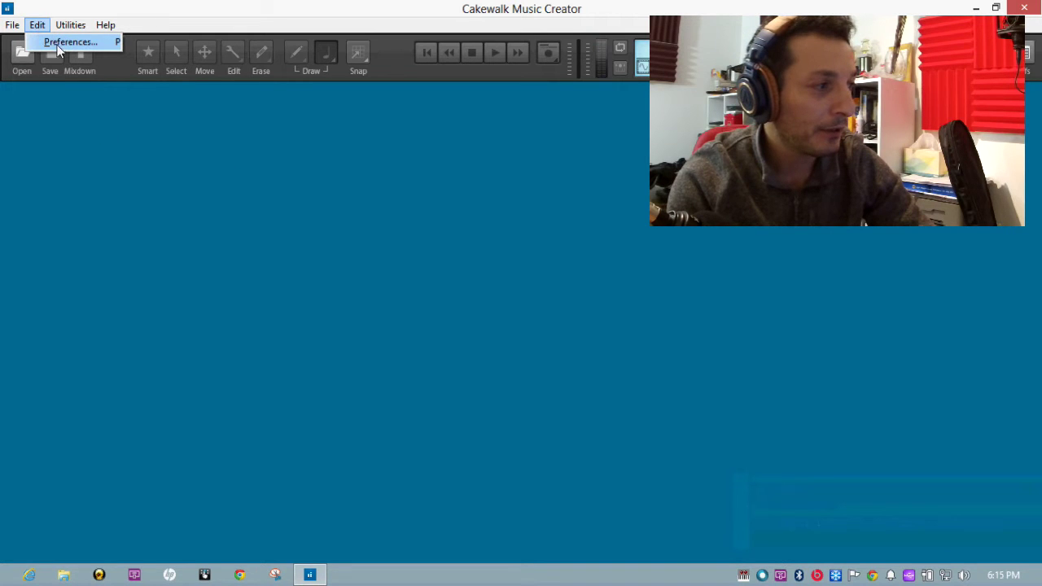
pyautogui.click(65, 43)
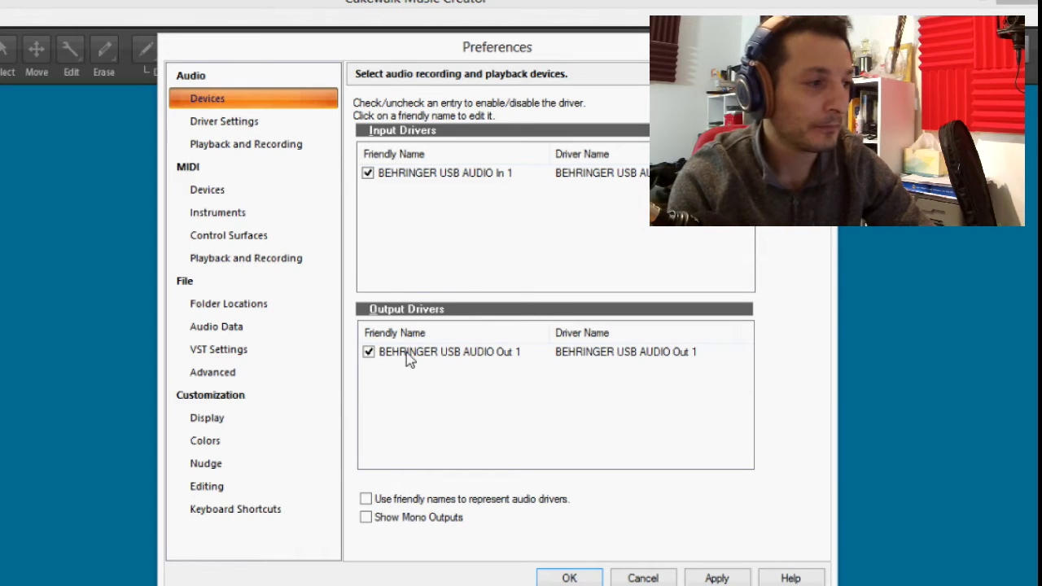
pyautogui.click(225, 121)
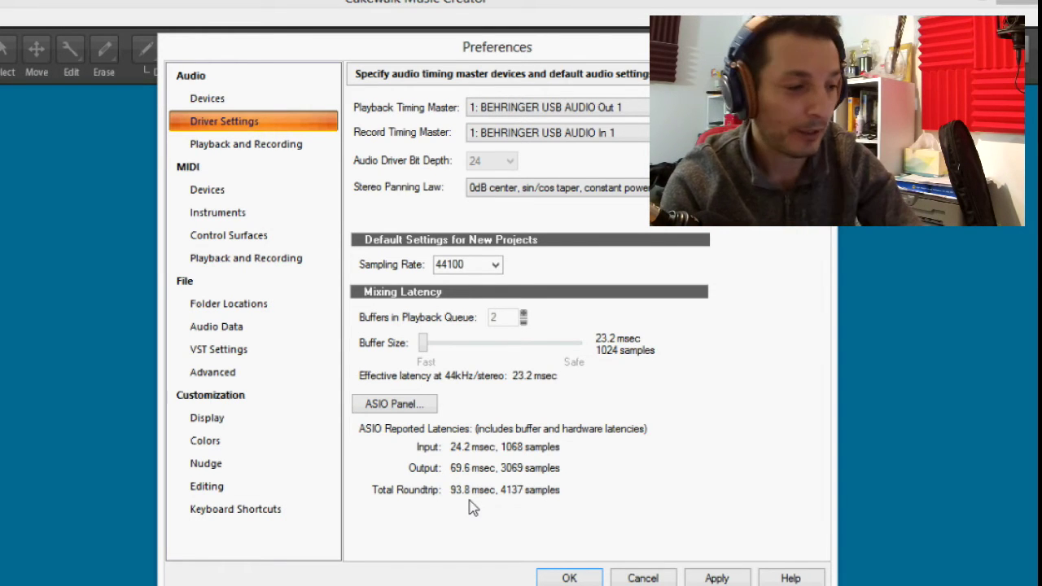
pyautogui.click(568, 578)
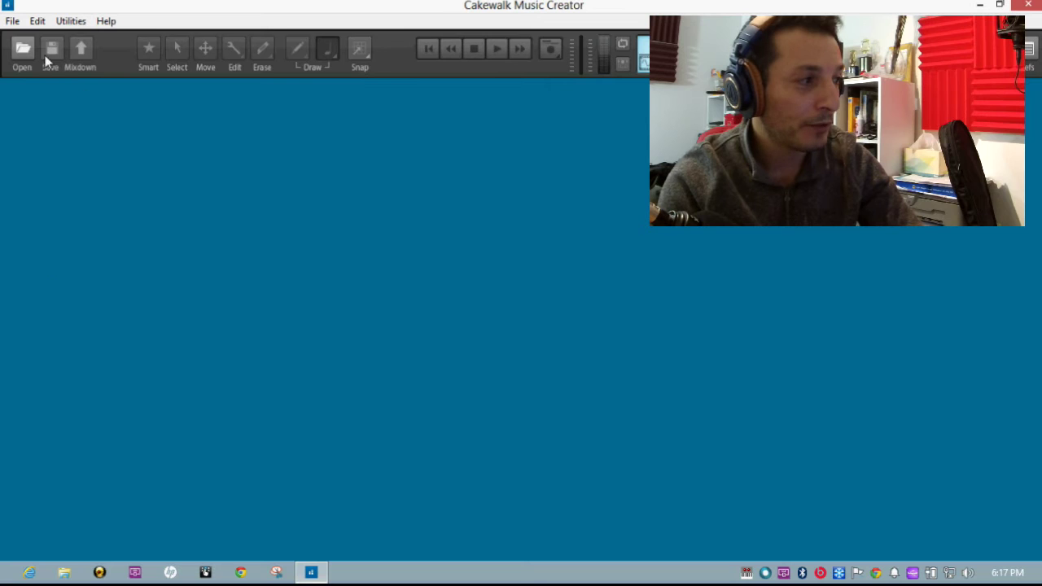
# - Create a new project named Demo from the Normal template
pyautogui.click(13, 22)
pyautogui.click(29, 38)
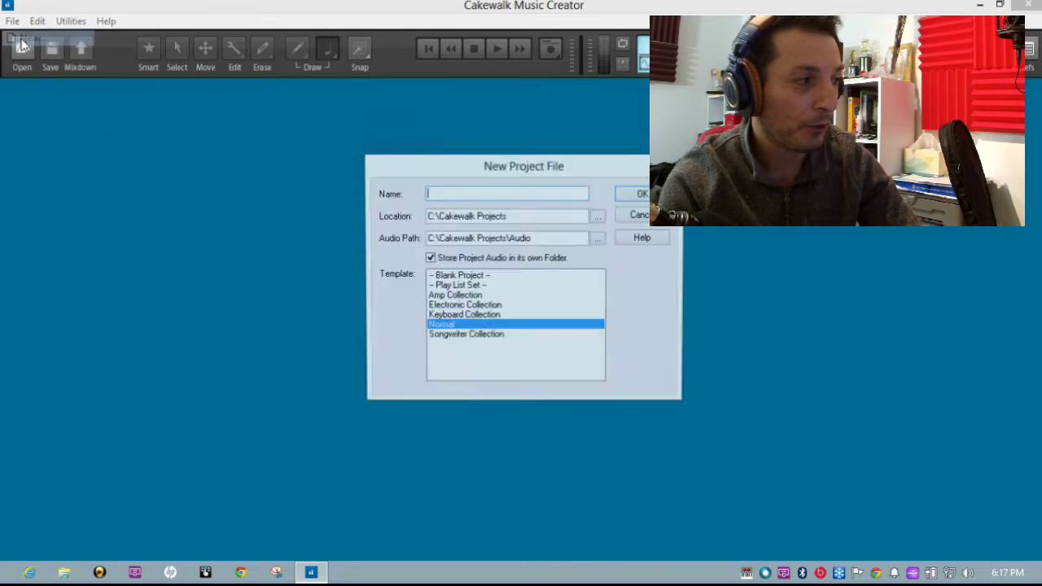
pyautogui.write('Demo')
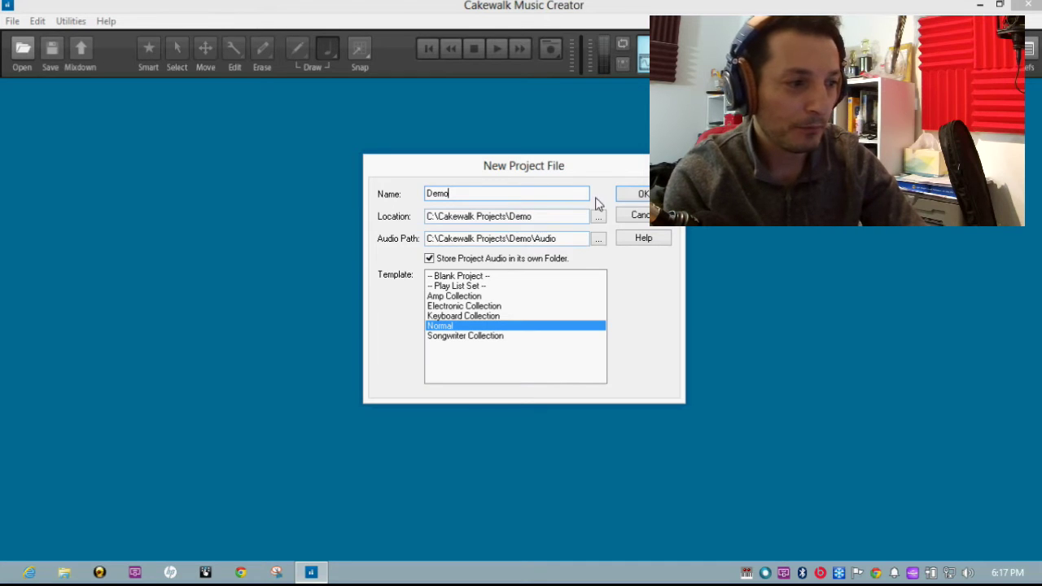
pyautogui.click(632, 200)
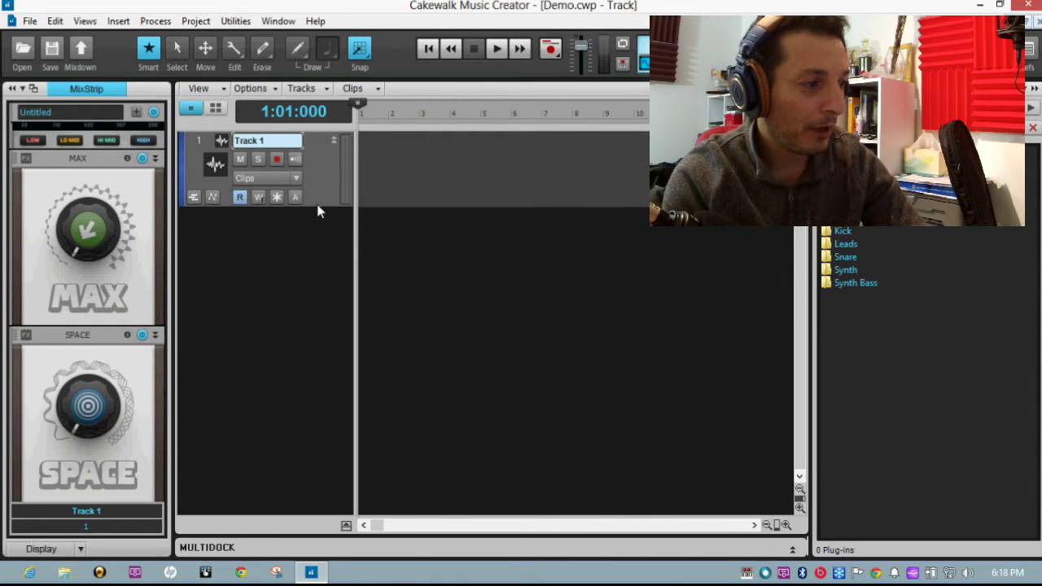
# - Set Track 1's input to Stereo BEHRINGER USB AUDIO In 1 and turn on its input echo
pyautogui.click(87, 89)
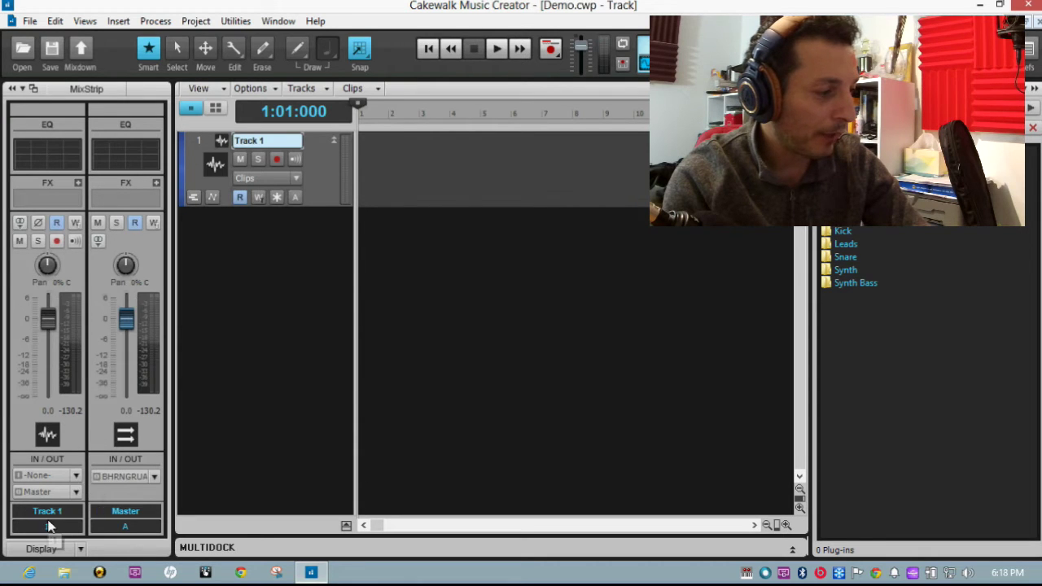
pyautogui.click(76, 479)
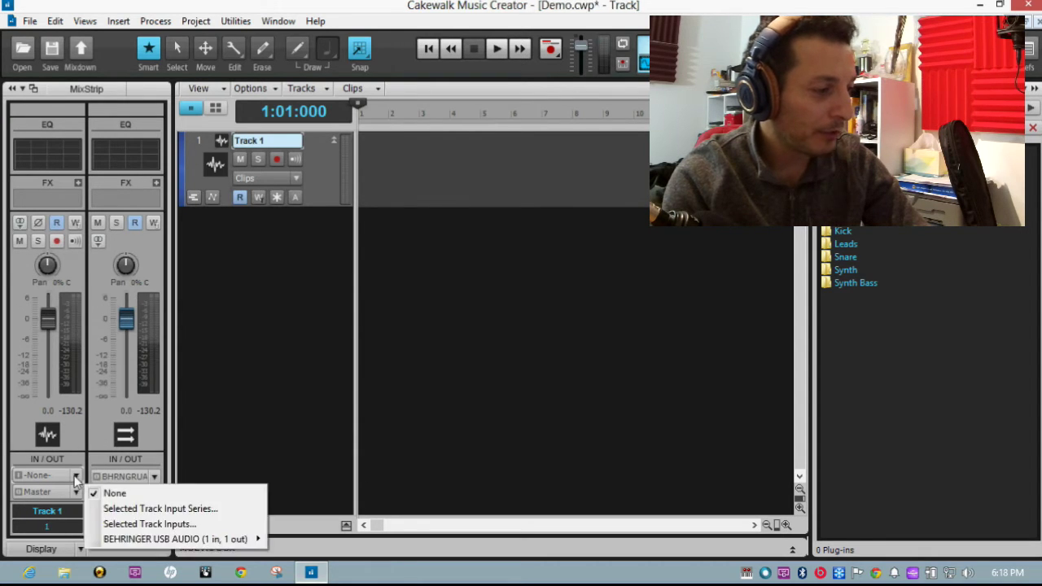
pyautogui.moveTo(131, 543)
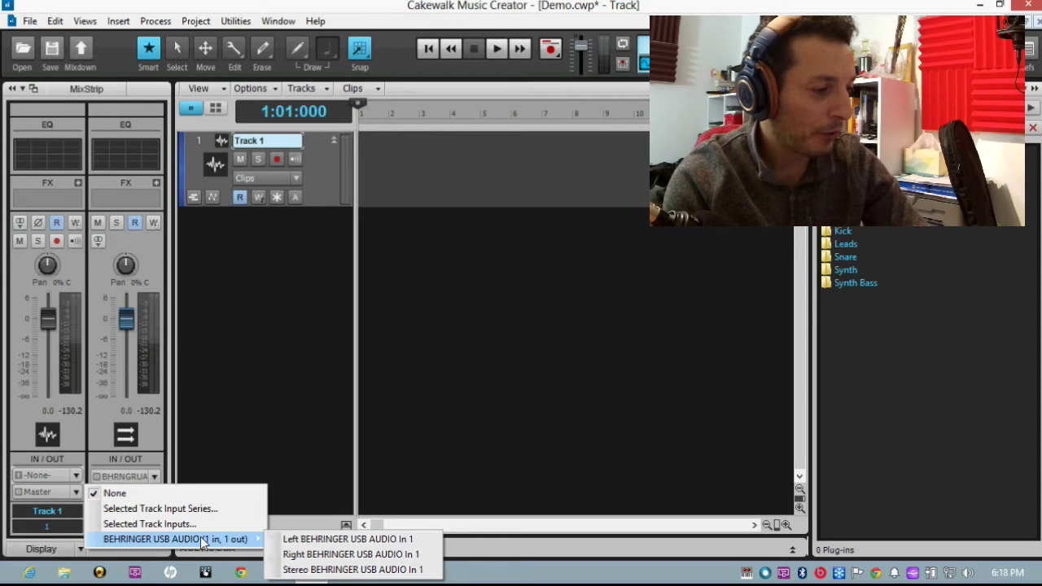
pyautogui.click(331, 570)
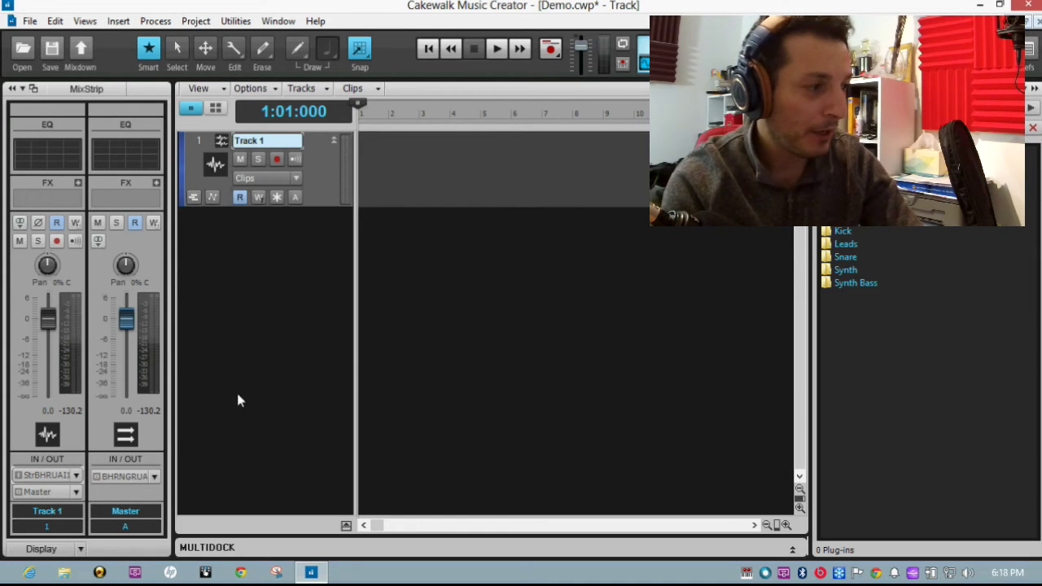
pyautogui.click(294, 159)
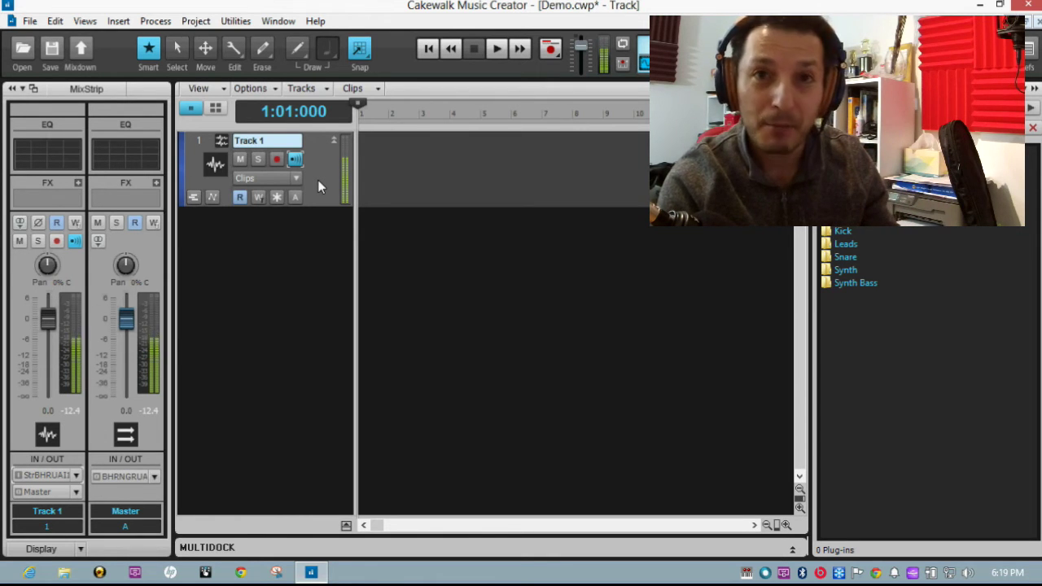
# - Set the Behringer ASIO driver's system performance to Relaxed Normal and restart Track 1's input echo to test the monitoring delay
pyautogui.click(54, 20)
pyautogui.click(81, 244)
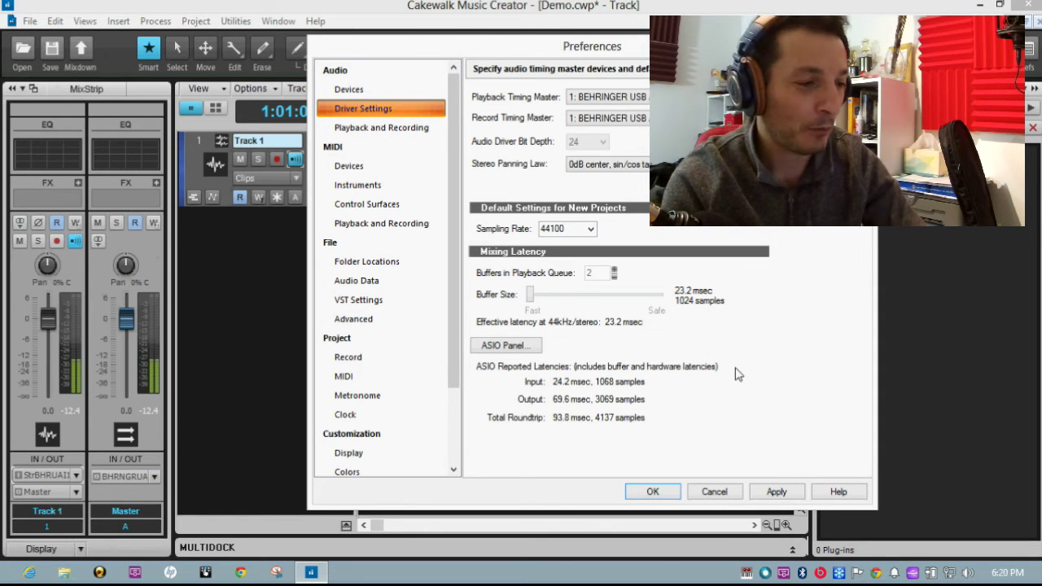
pyautogui.click(520, 350)
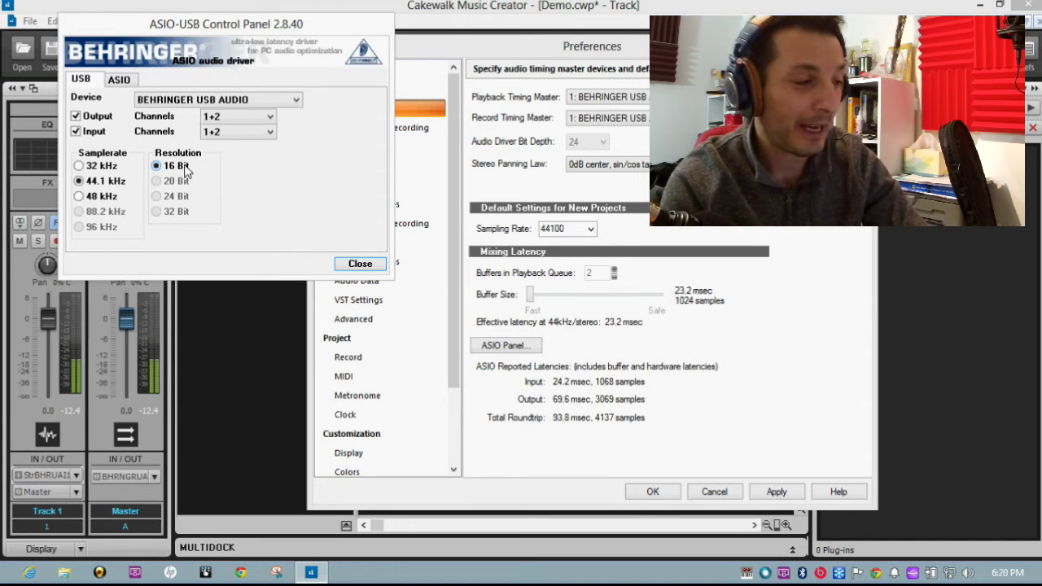
pyautogui.click(119, 80)
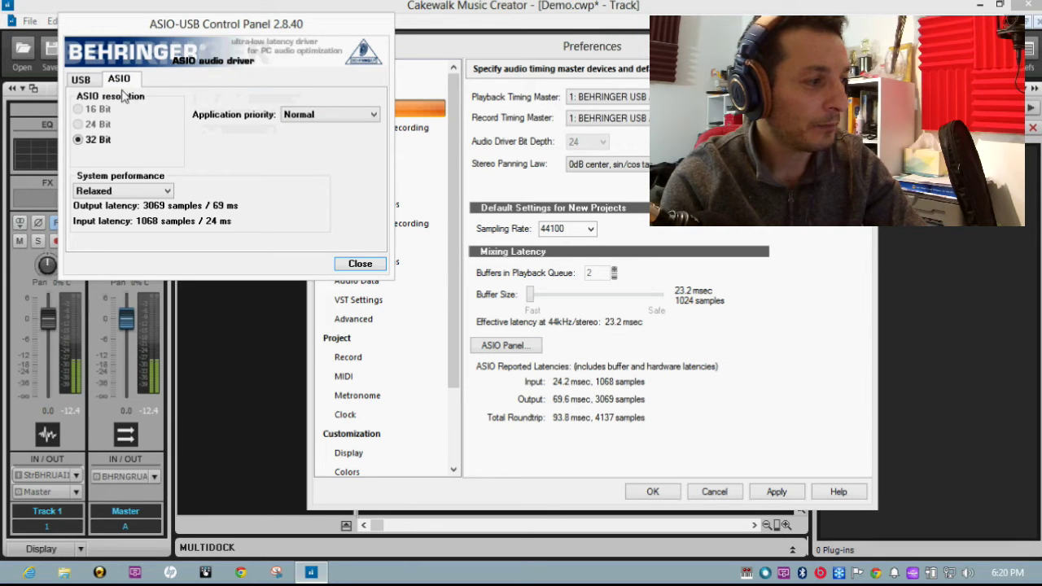
pyautogui.click(122, 192)
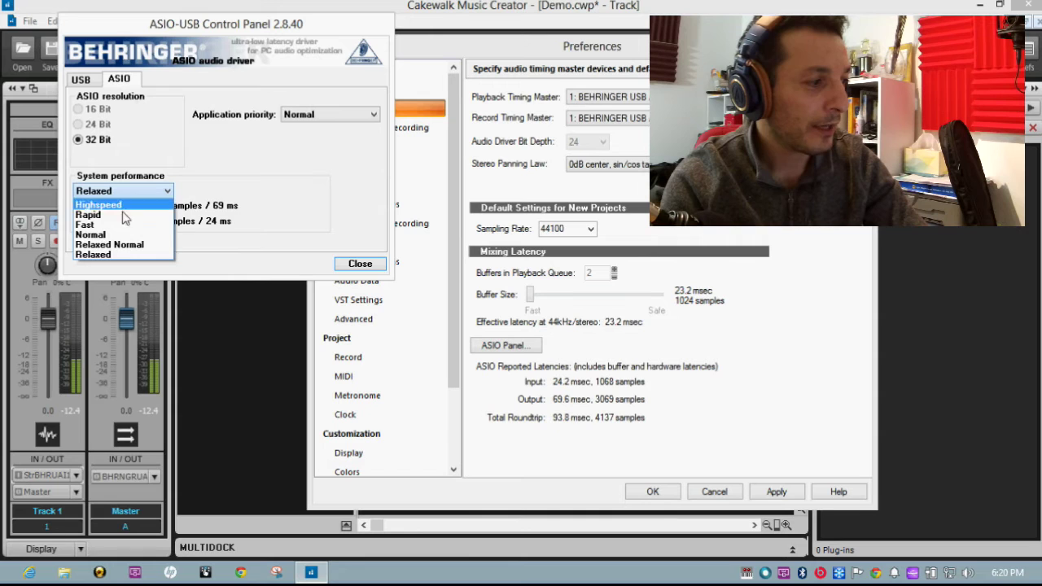
pyautogui.click(126, 245)
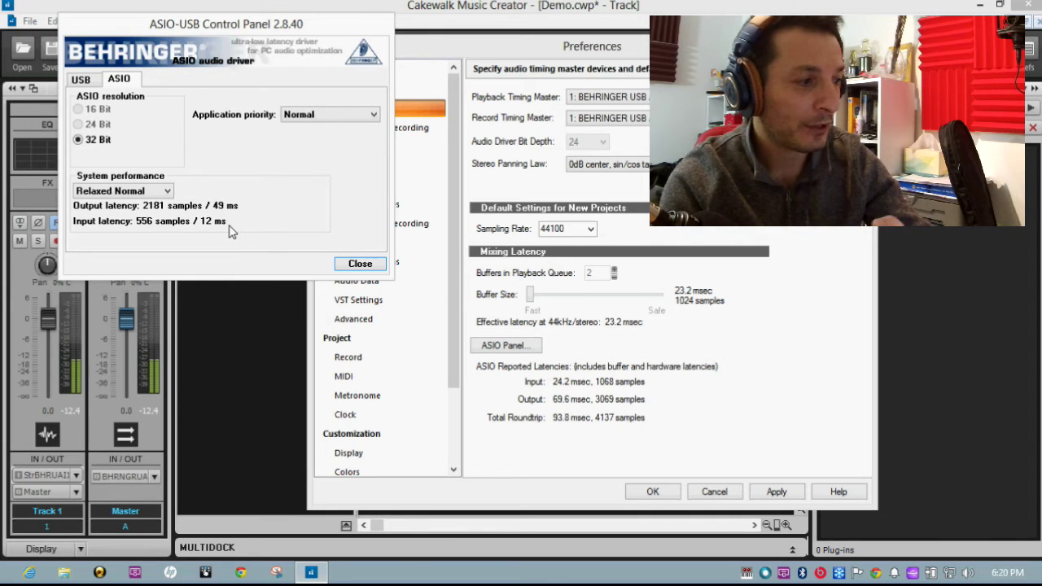
pyautogui.click(360, 266)
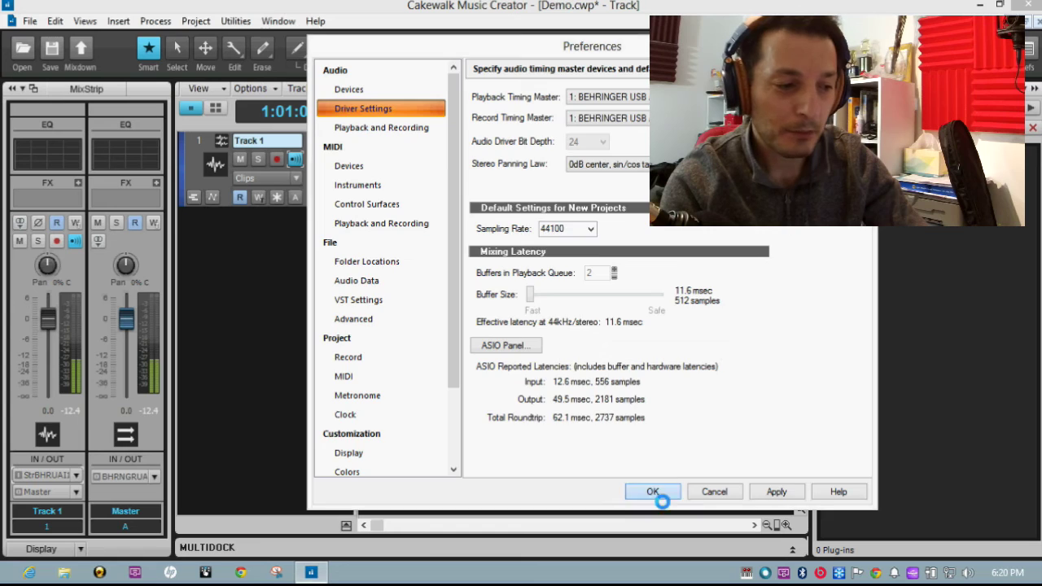
pyautogui.click(652, 492)
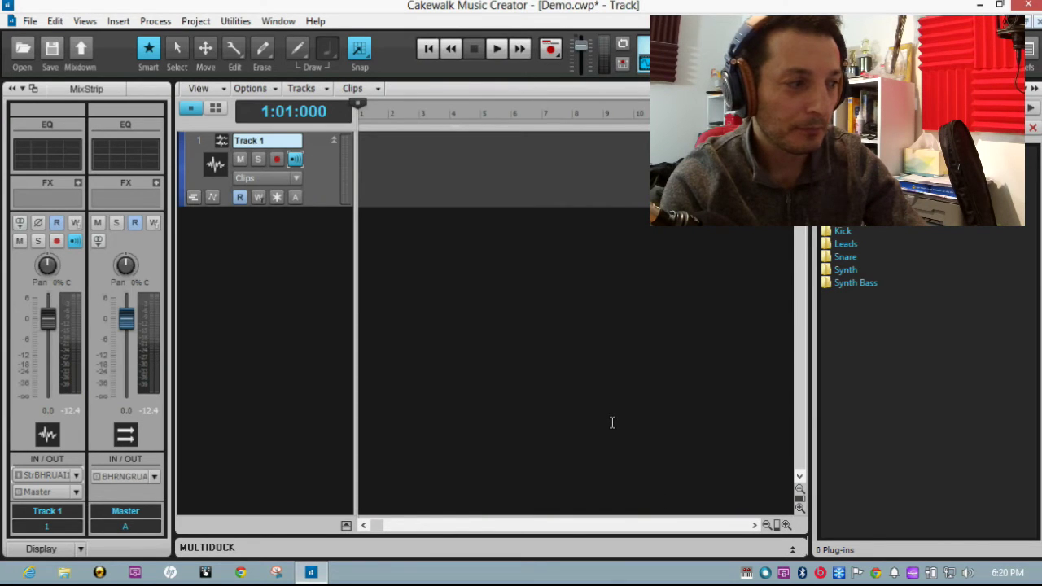
pyautogui.click(295, 160)
pyautogui.click(295, 160)
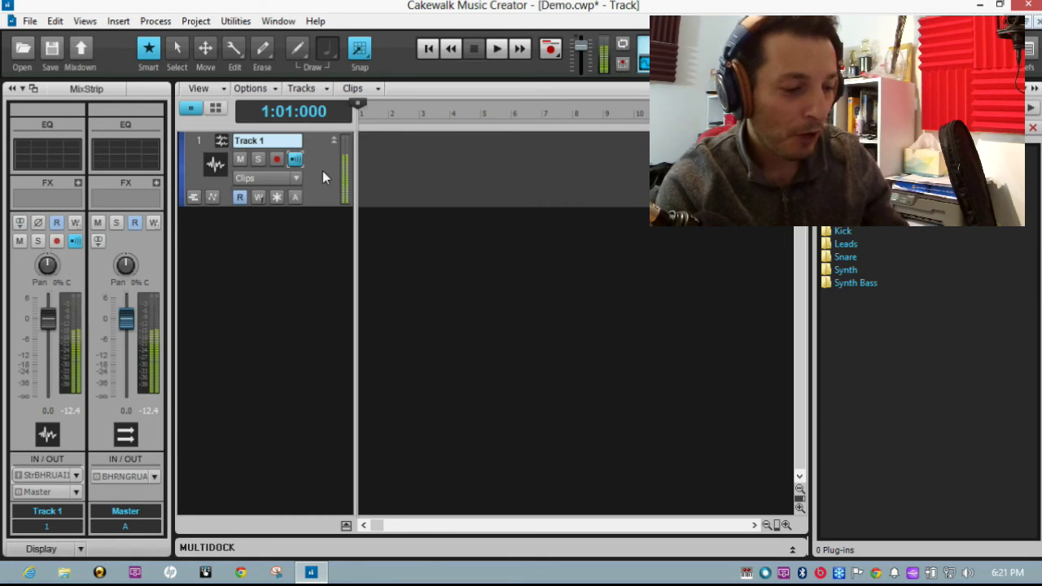
# - Set the Behringer ASIO driver's system performance to Normal
pyautogui.press('p')
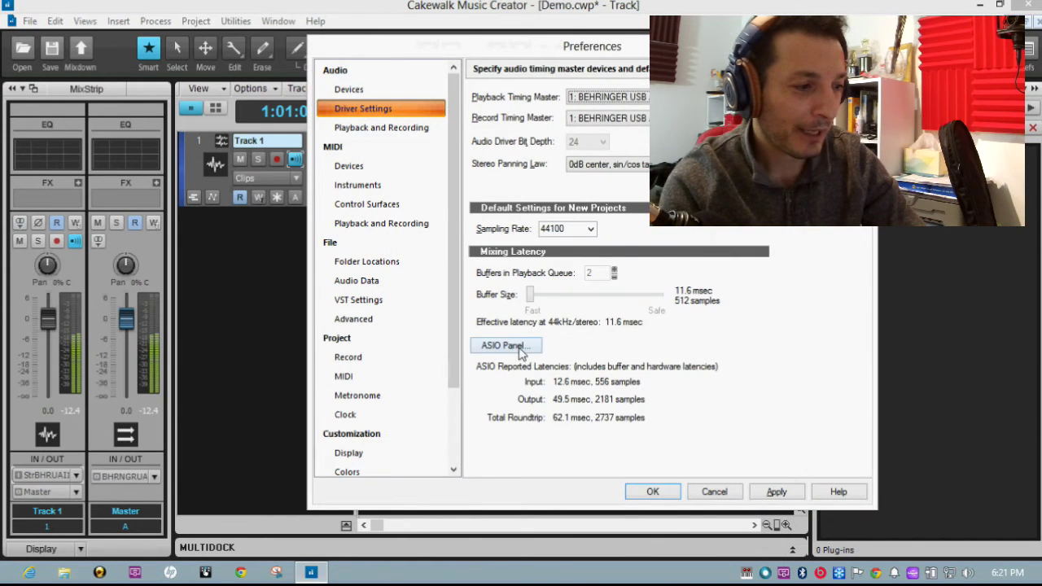
pyautogui.click(523, 350)
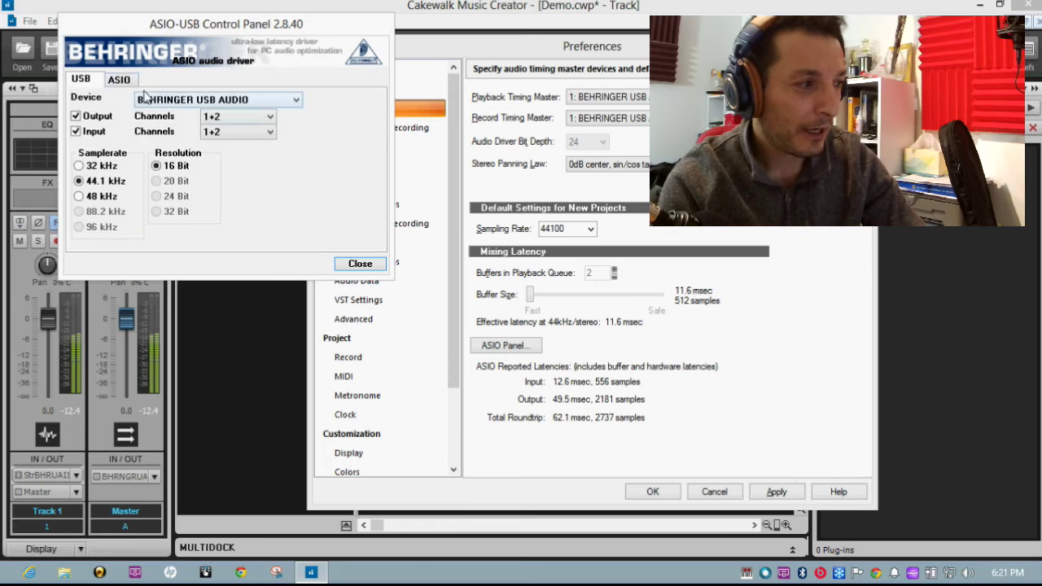
pyautogui.click(118, 80)
pyautogui.click(149, 192)
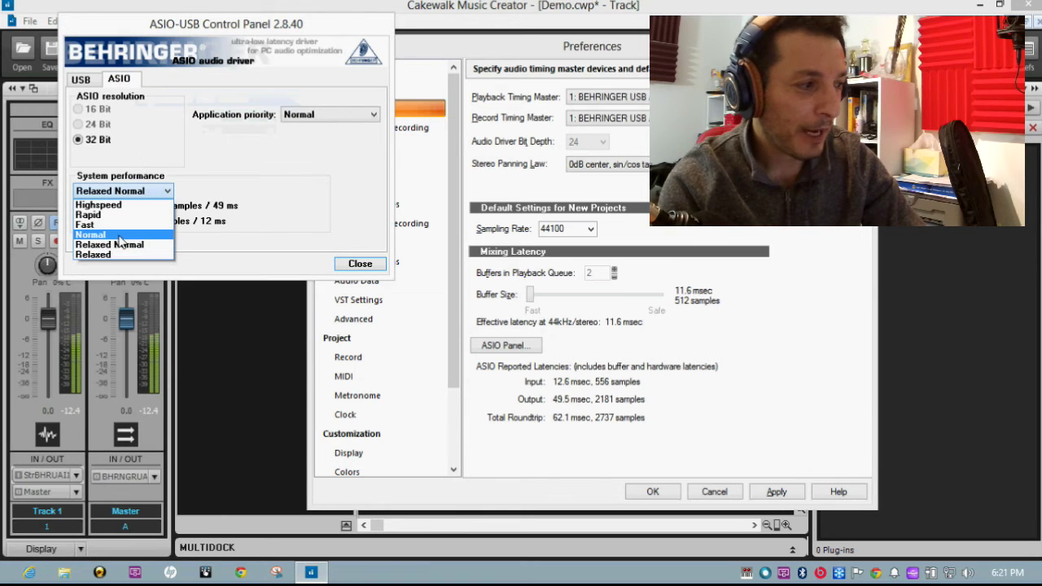
pyautogui.click(91, 234)
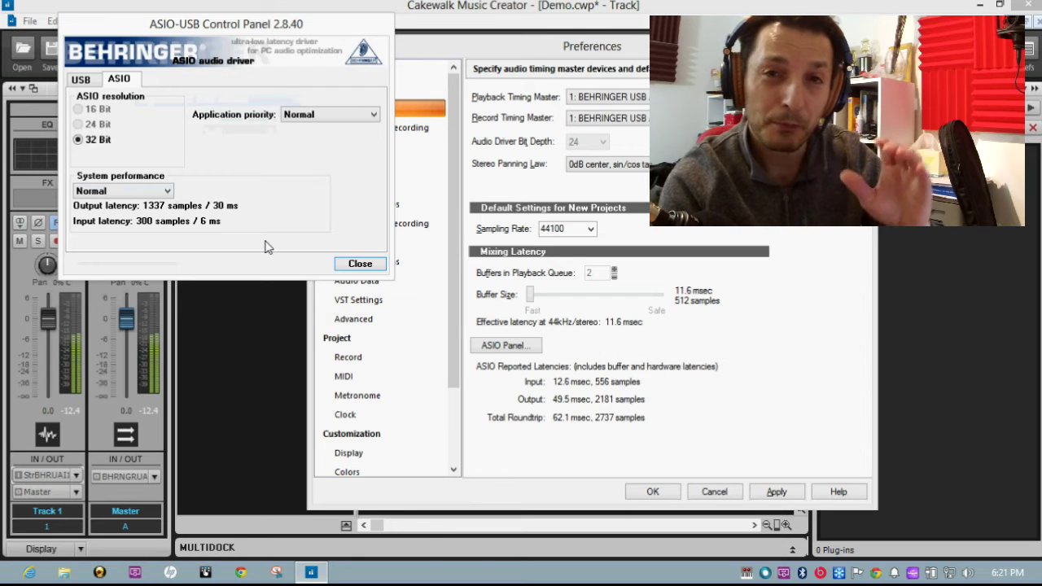
pyautogui.click(360, 264)
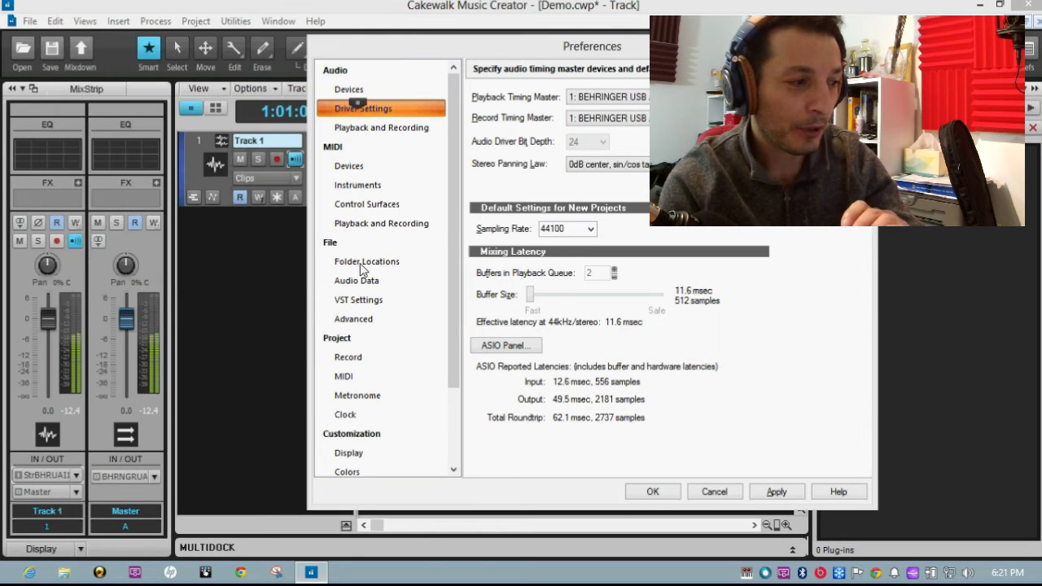
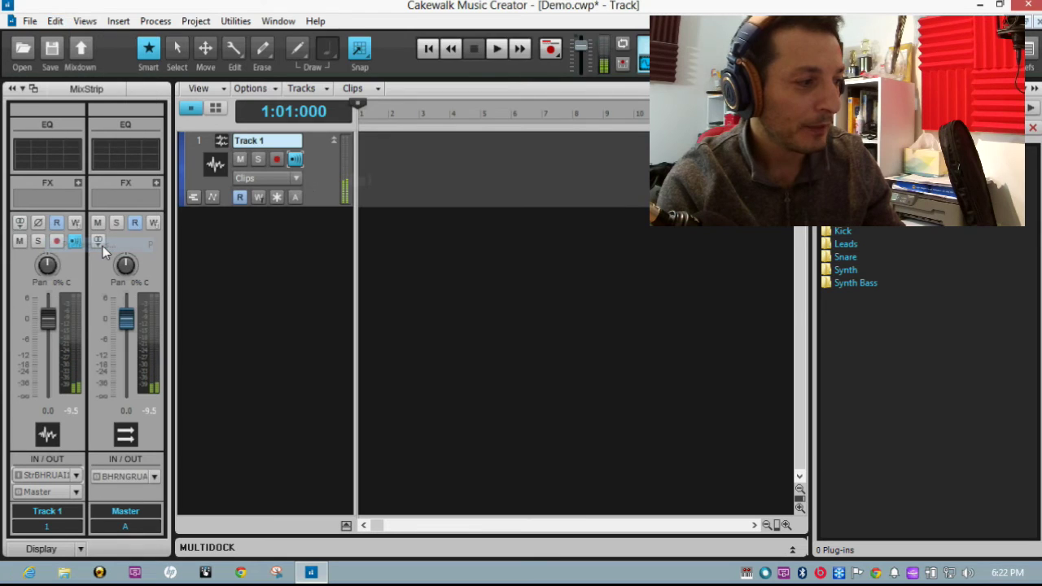
# - Set the Behringer ASIO driver's system performance to Fast
pyautogui.click(511, 347)
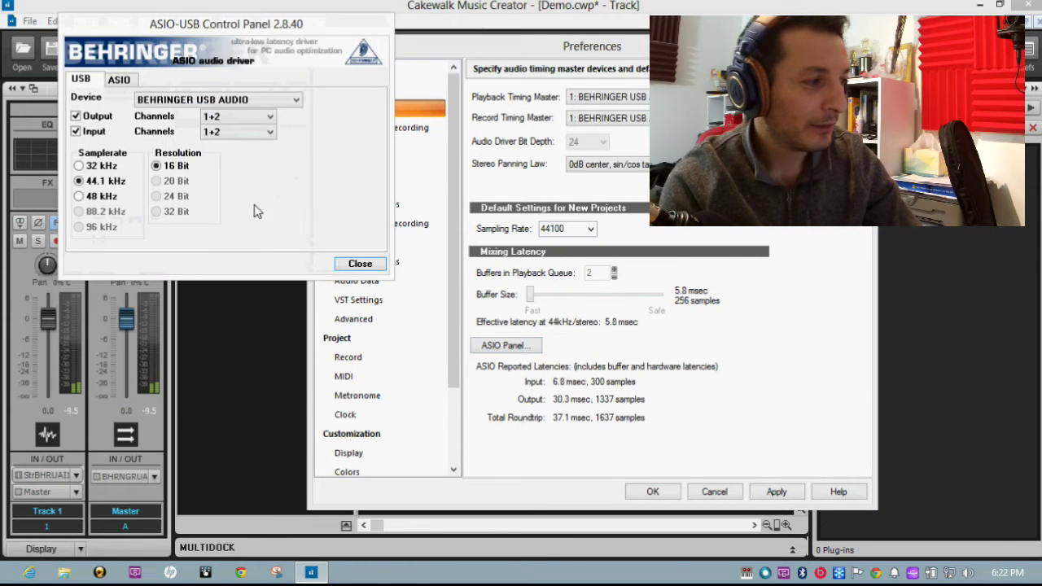
pyautogui.click(119, 79)
pyautogui.click(133, 193)
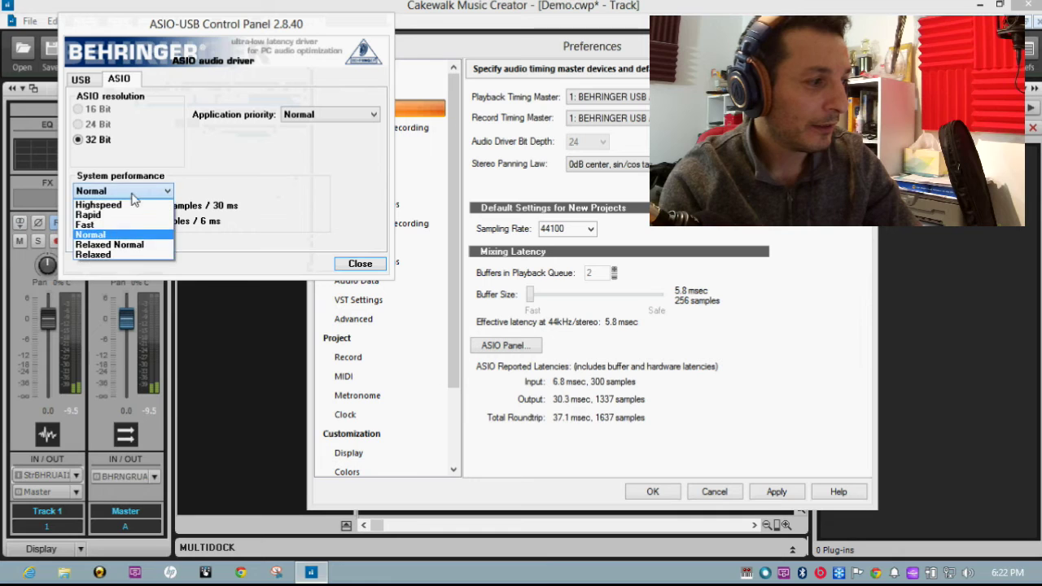
pyautogui.click(89, 225)
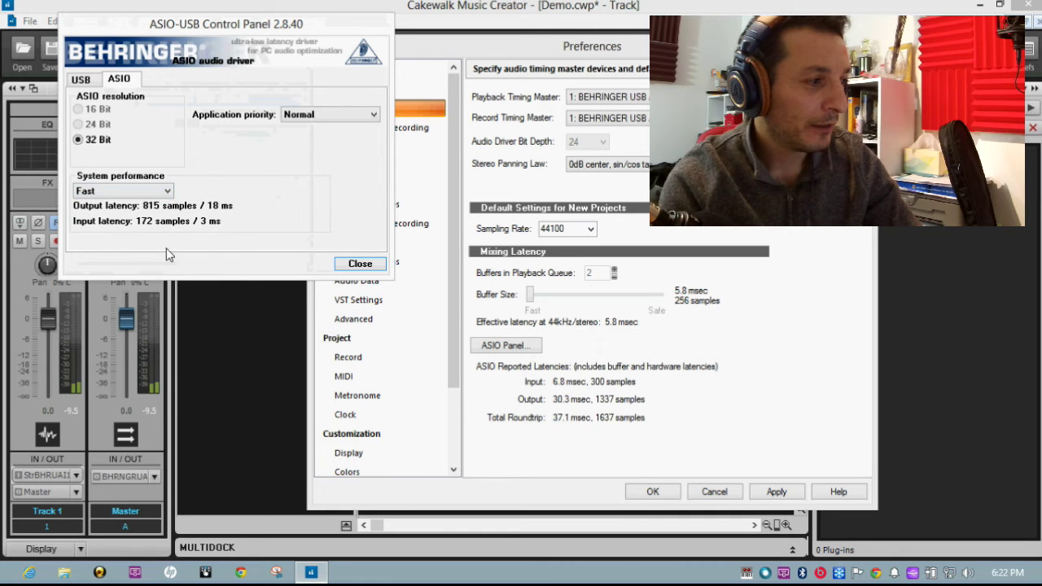
pyautogui.click(360, 265)
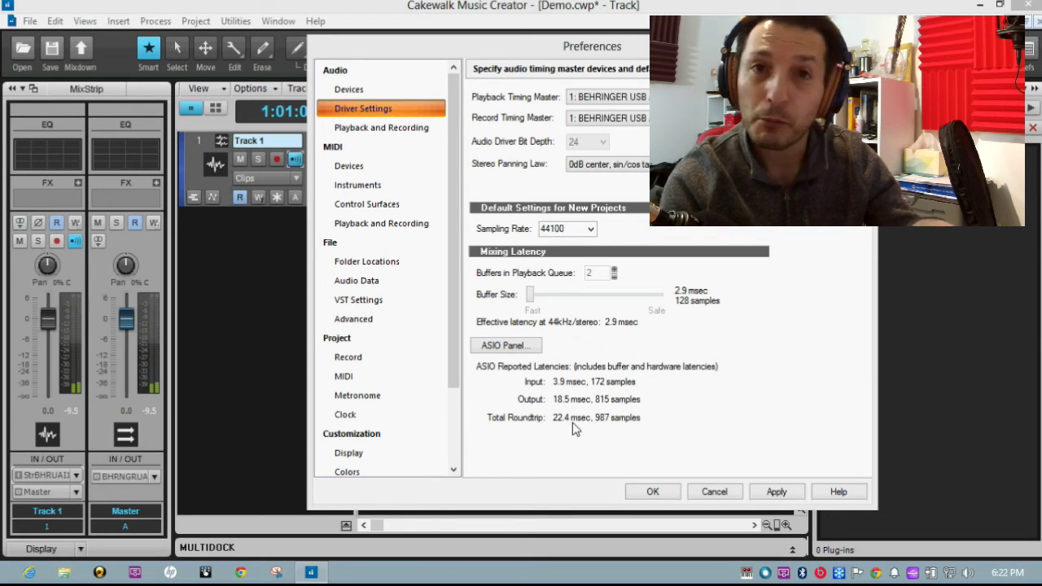
# - Confirm the Fast driver setting in the preferences and turn Track 1's input echo on to test the monitoring delay
pyautogui.click(653, 492)
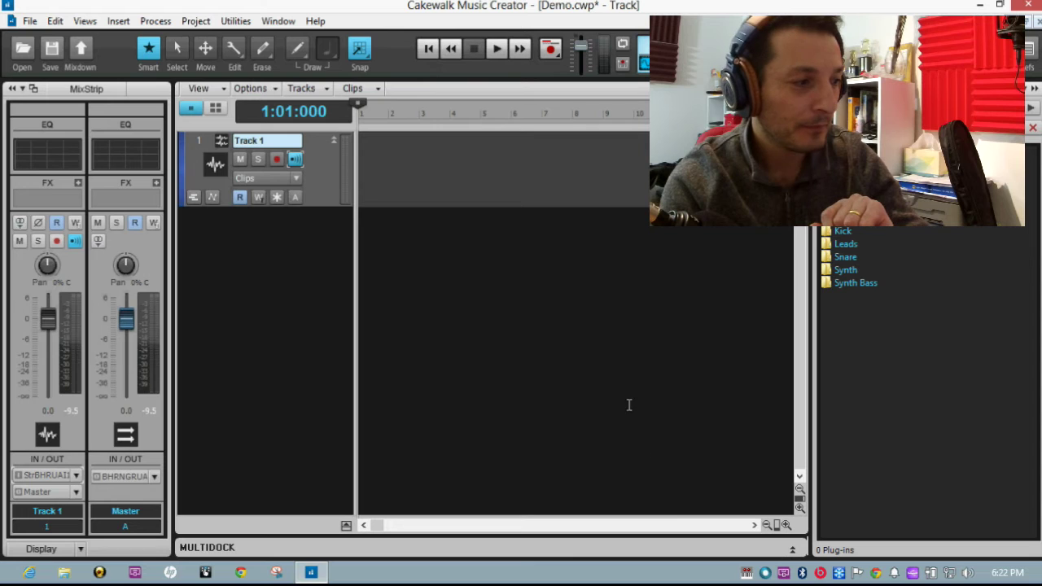
pyautogui.click(297, 159)
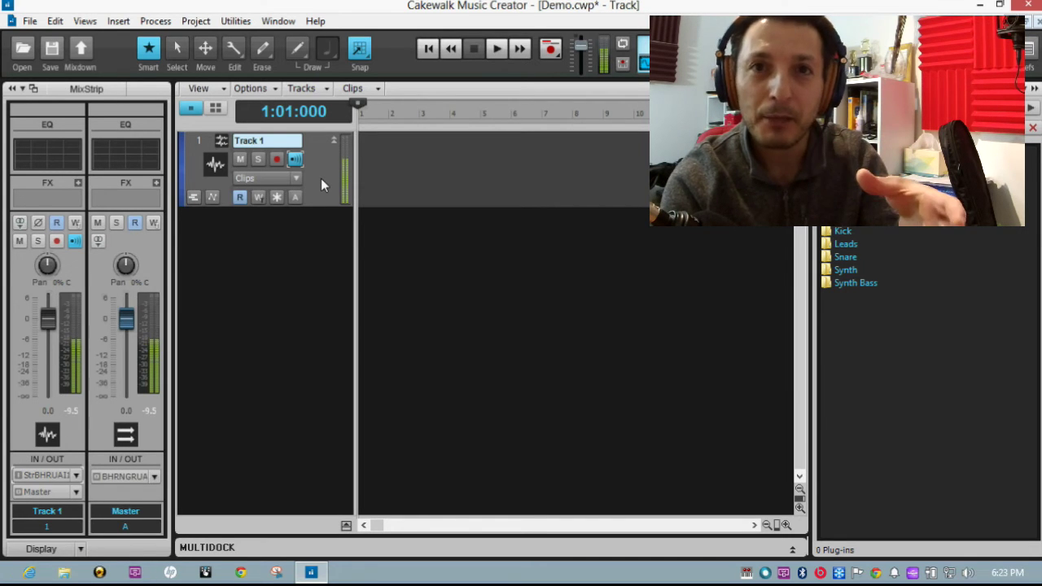
# - Show Track 1's effect modules in the MixStrip and try the SPACE effect at a higher amount before returning it to minimum
pyautogui.click(85, 92)
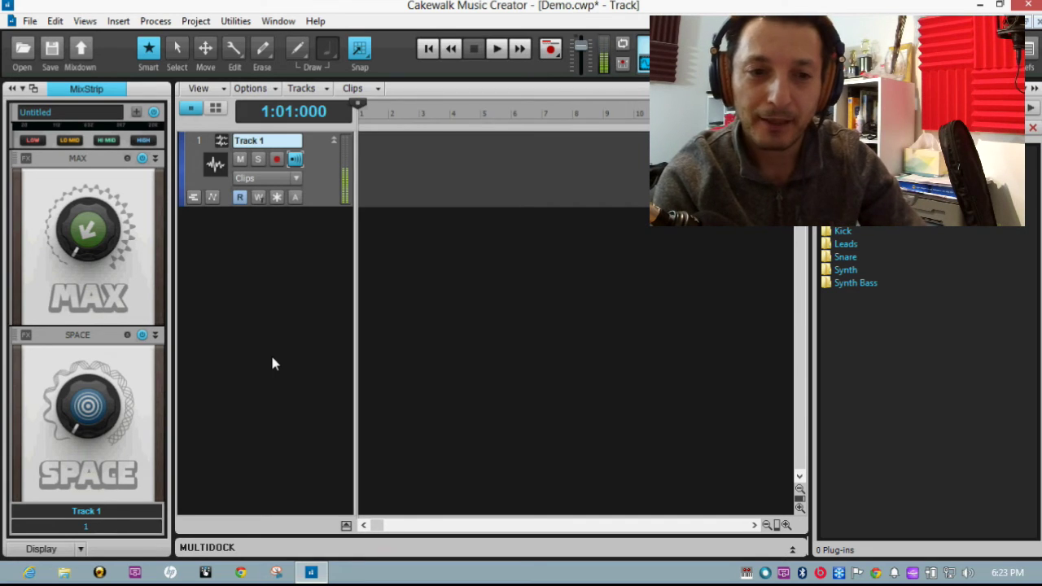
pyautogui.moveTo(85, 429)
pyautogui.mouseDown()
pyautogui.moveTo(85, 405)
pyautogui.moveTo(82, 432)
pyautogui.mouseUp()
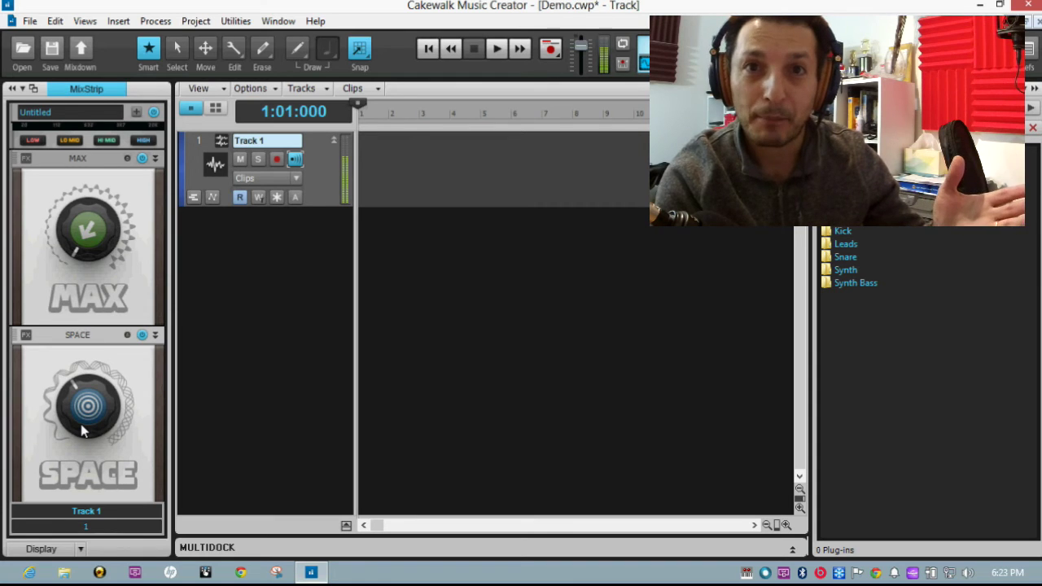
pyautogui.moveTo(82, 431); pyautogui.dragTo(82, 481)
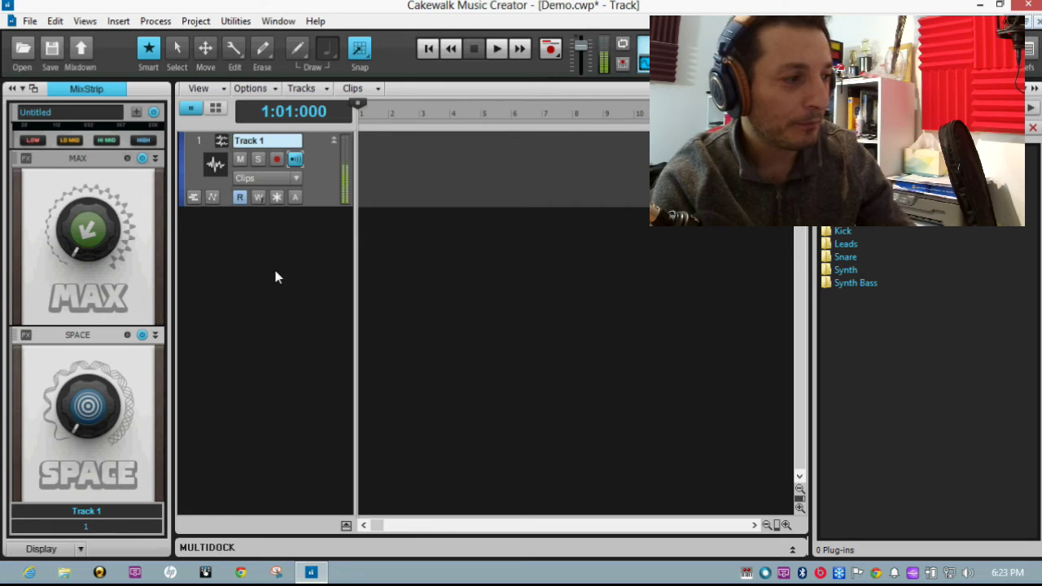
# - Set the Behringer ASIO driver's system performance to Rapid and switch Track 1's input echo on and off to test monitoring
pyautogui.click(54, 21)
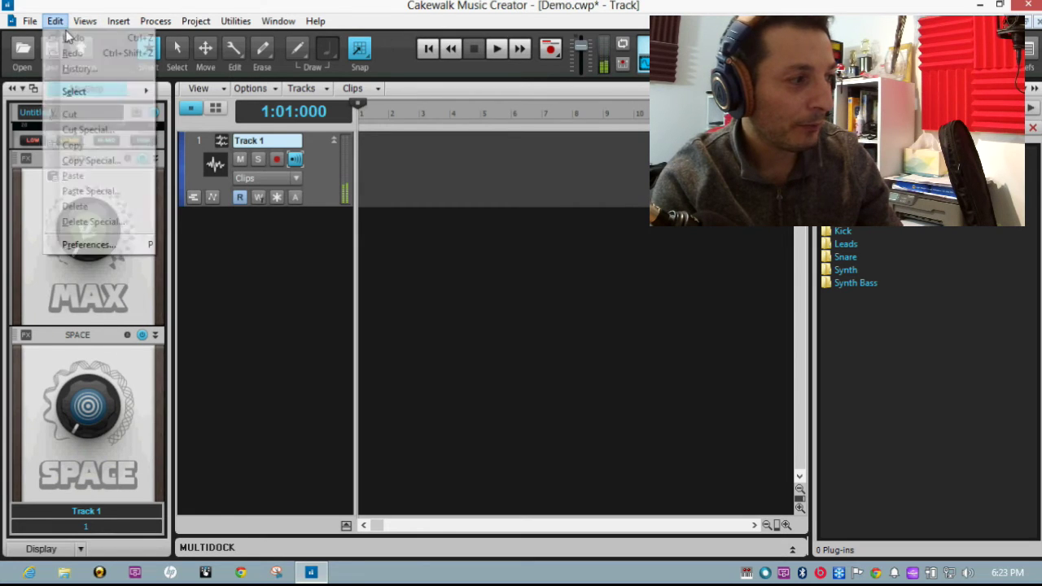
pyautogui.click(96, 244)
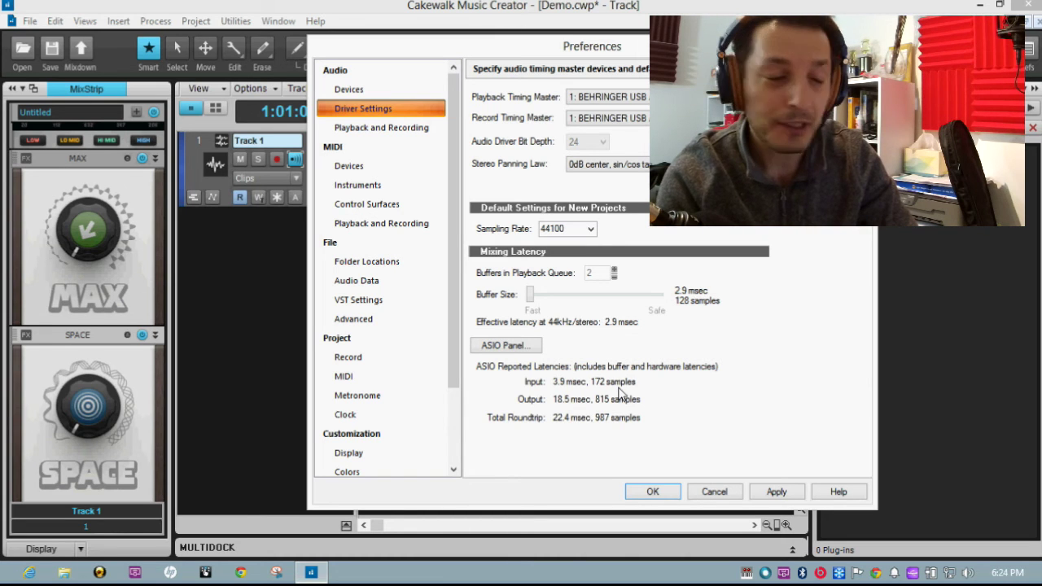
pyautogui.click(507, 345)
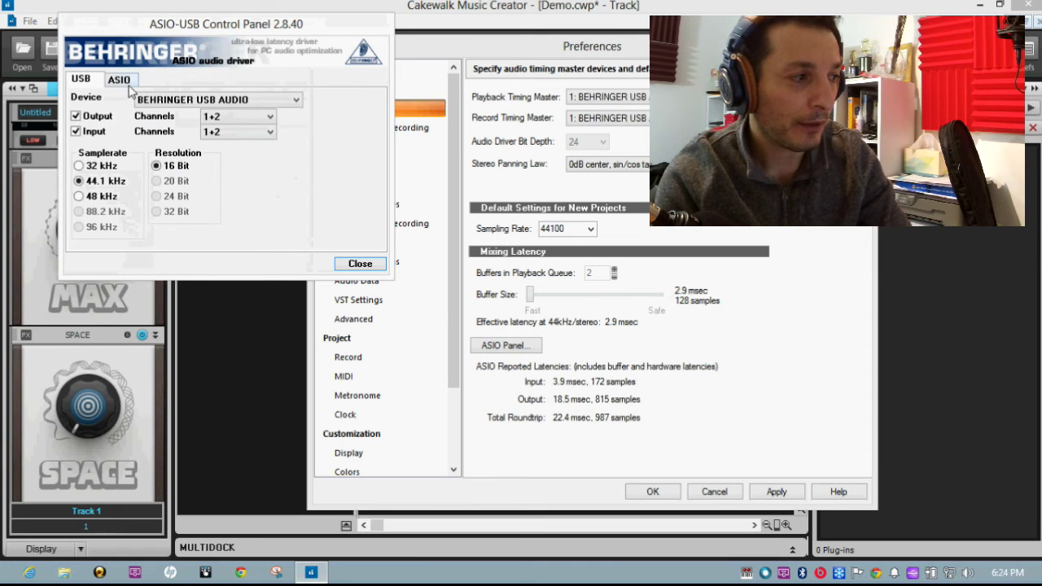
pyautogui.click(127, 82)
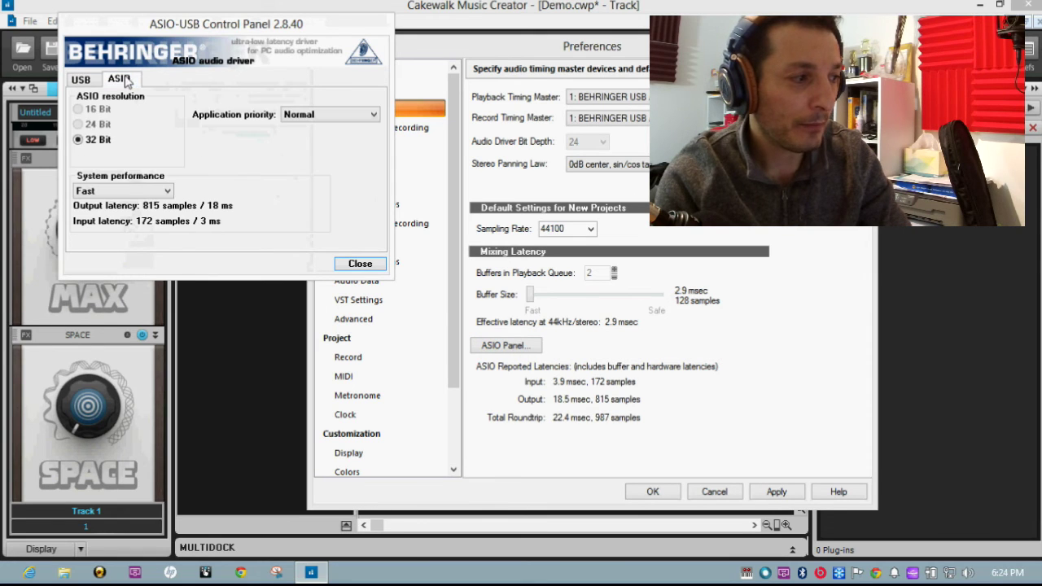
pyautogui.click(166, 193)
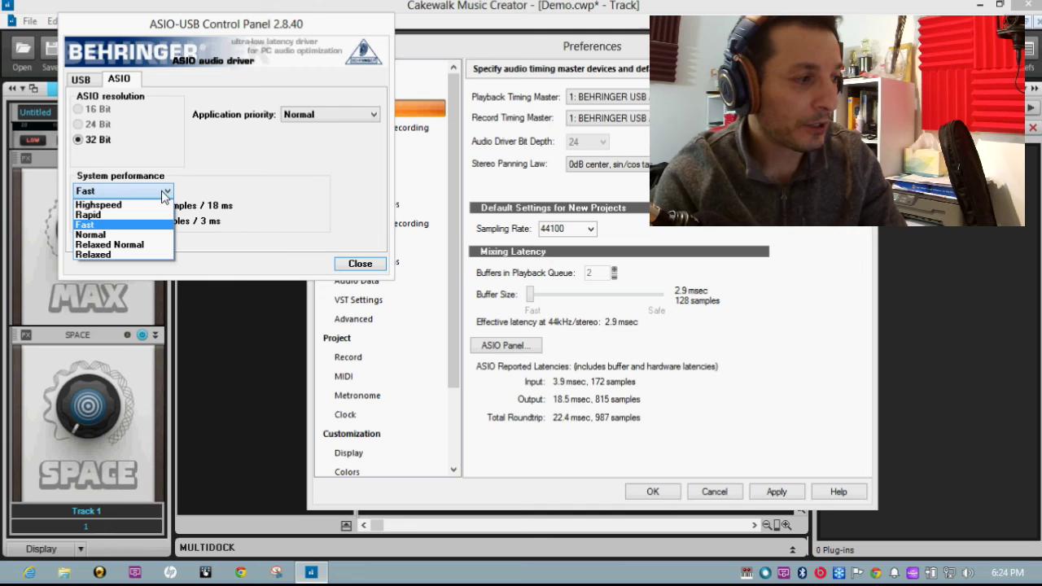
pyautogui.click(103, 215)
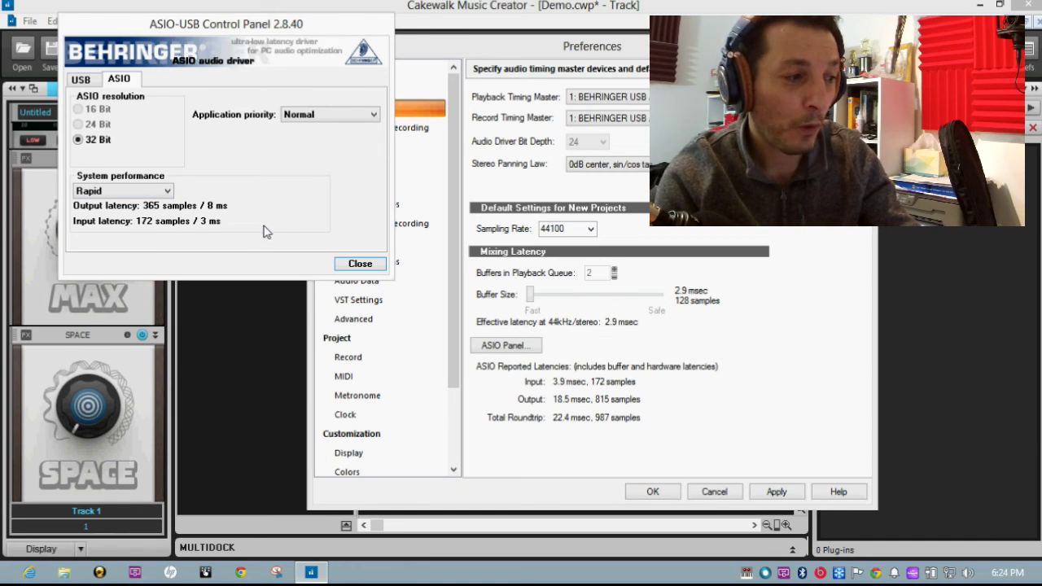
pyautogui.click(360, 265)
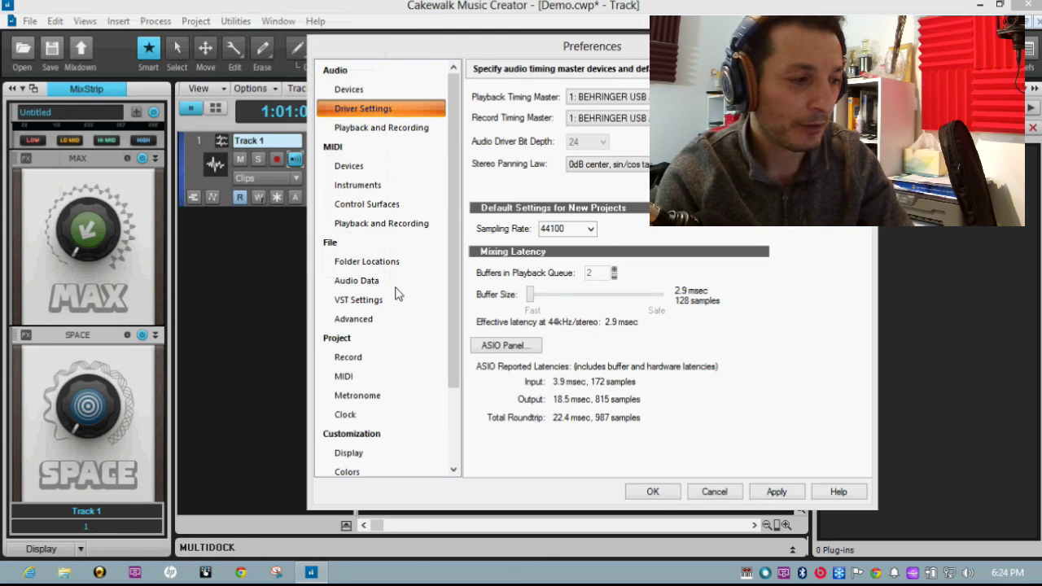
pyautogui.click(653, 491)
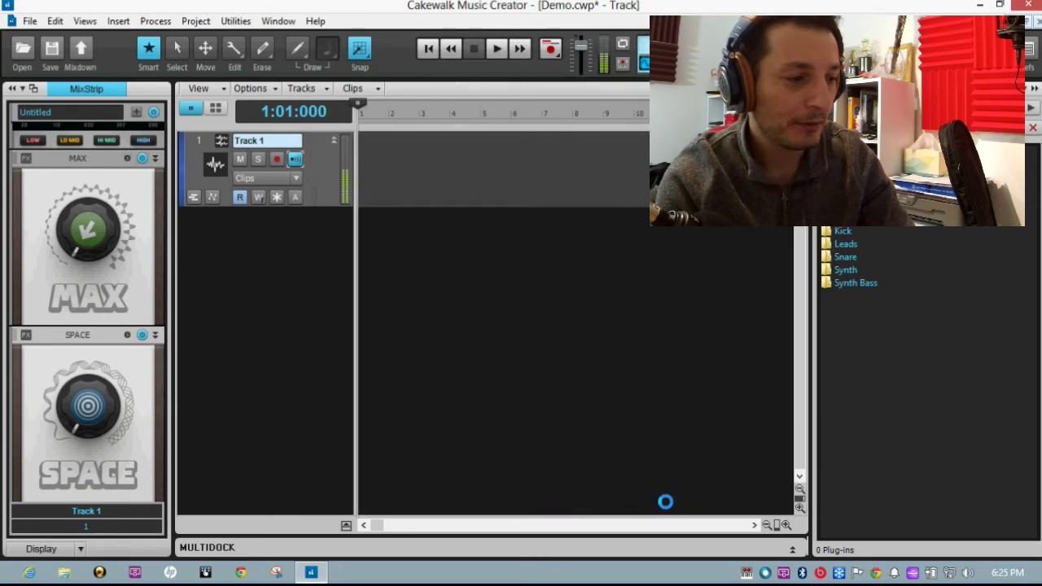
pyautogui.click(296, 159)
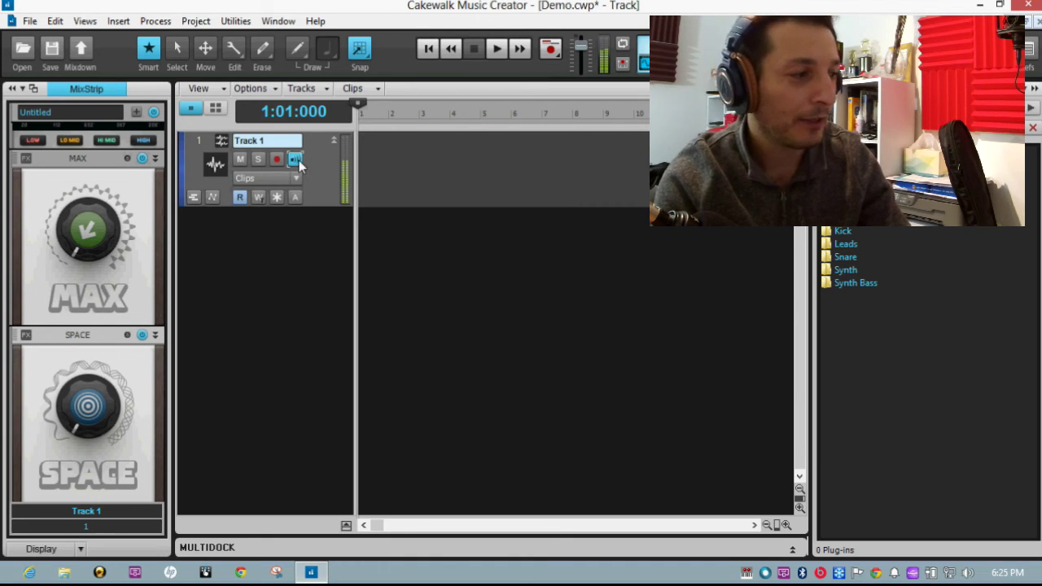
pyautogui.click(298, 162)
# - Set the Behringer ASIO driver's system performance back to Fast and turn on Track 1's input echo
pyautogui.click(54, 20)
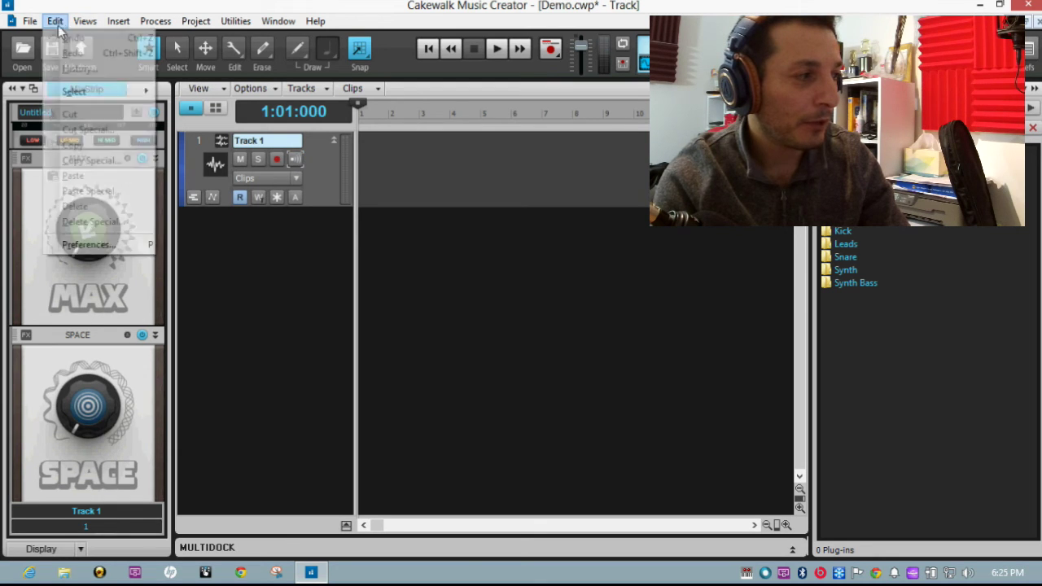
pyautogui.click(90, 244)
pyautogui.click(528, 346)
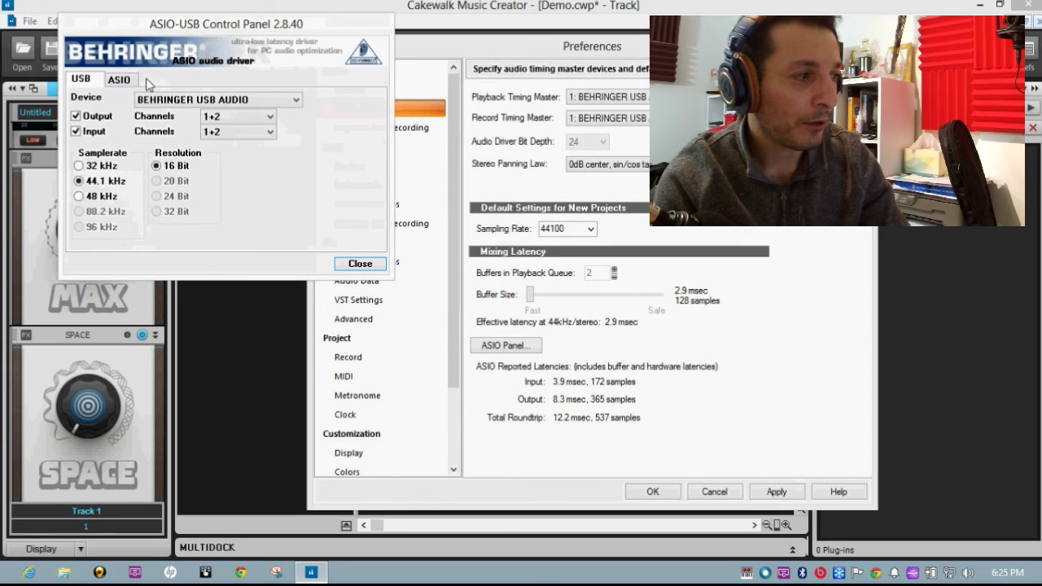
pyautogui.click(119, 79)
pyautogui.click(114, 191)
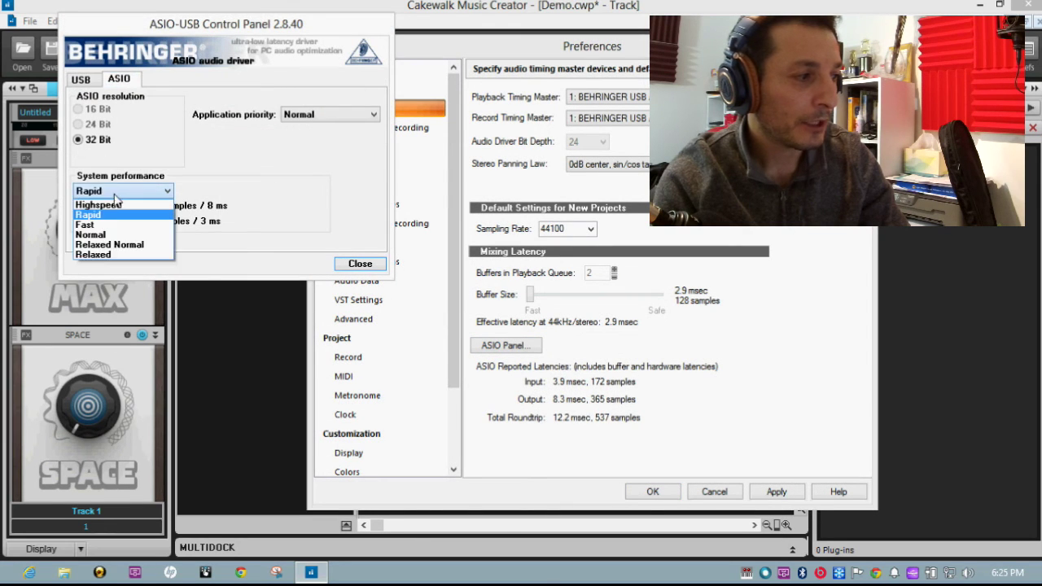
pyautogui.click(128, 223)
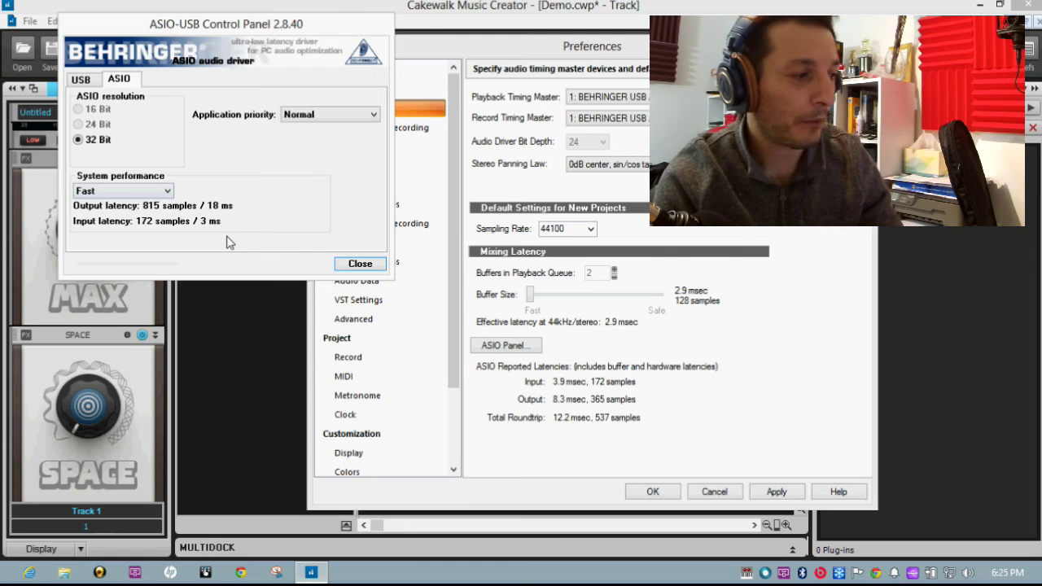
pyautogui.click(357, 264)
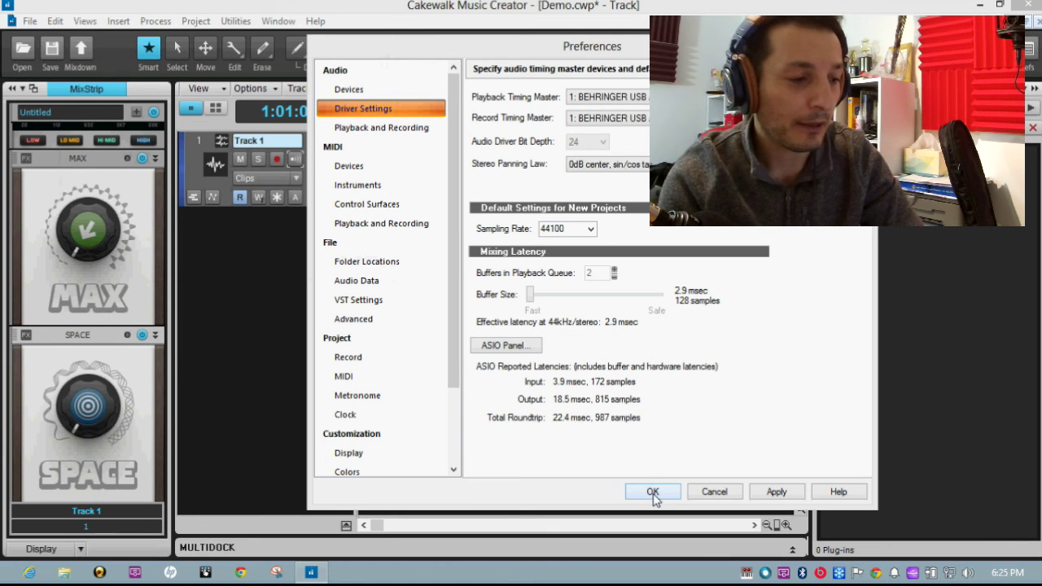
pyautogui.click(652, 493)
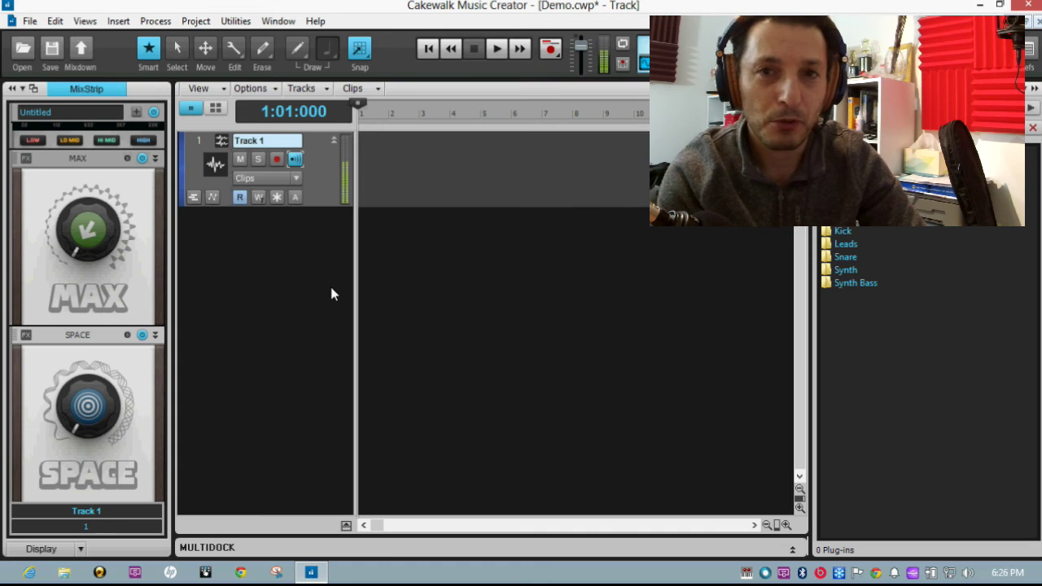
# - Raise Track 1's MAX effect partway and try a higher SPACE amount before returning SPACE to minimum
pyautogui.moveTo(83, 417); pyautogui.dragTo(83, 394)
pyautogui.moveTo(73, 253); pyautogui.dragTo(74, 232)
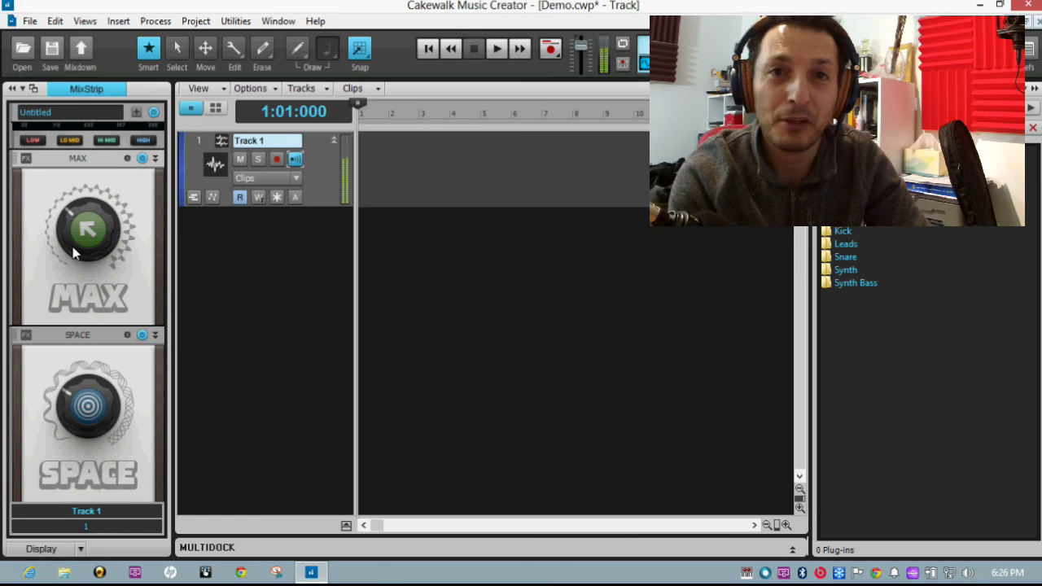
pyautogui.moveTo(64, 400); pyautogui.dragTo(63, 439)
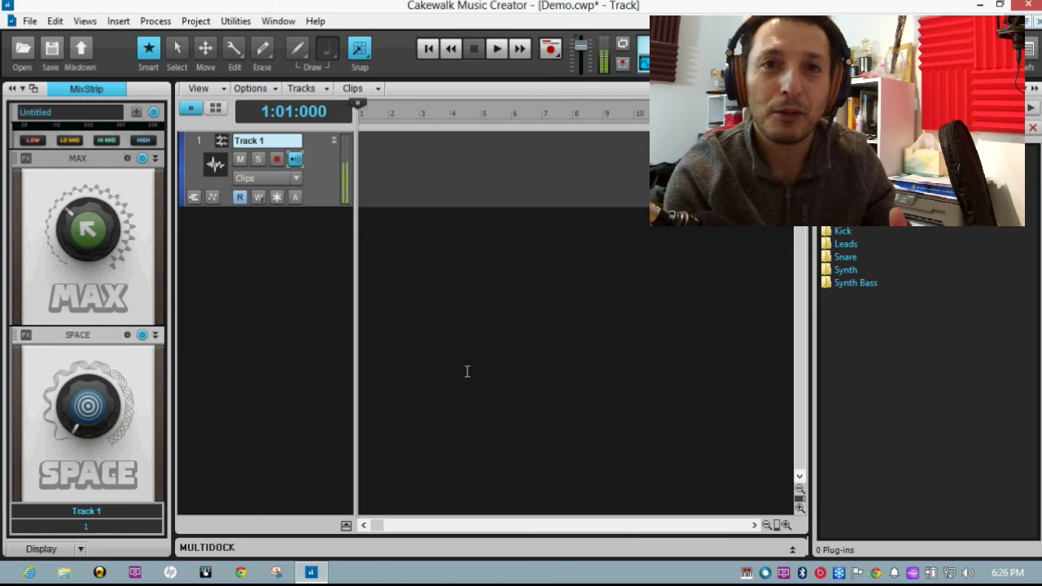